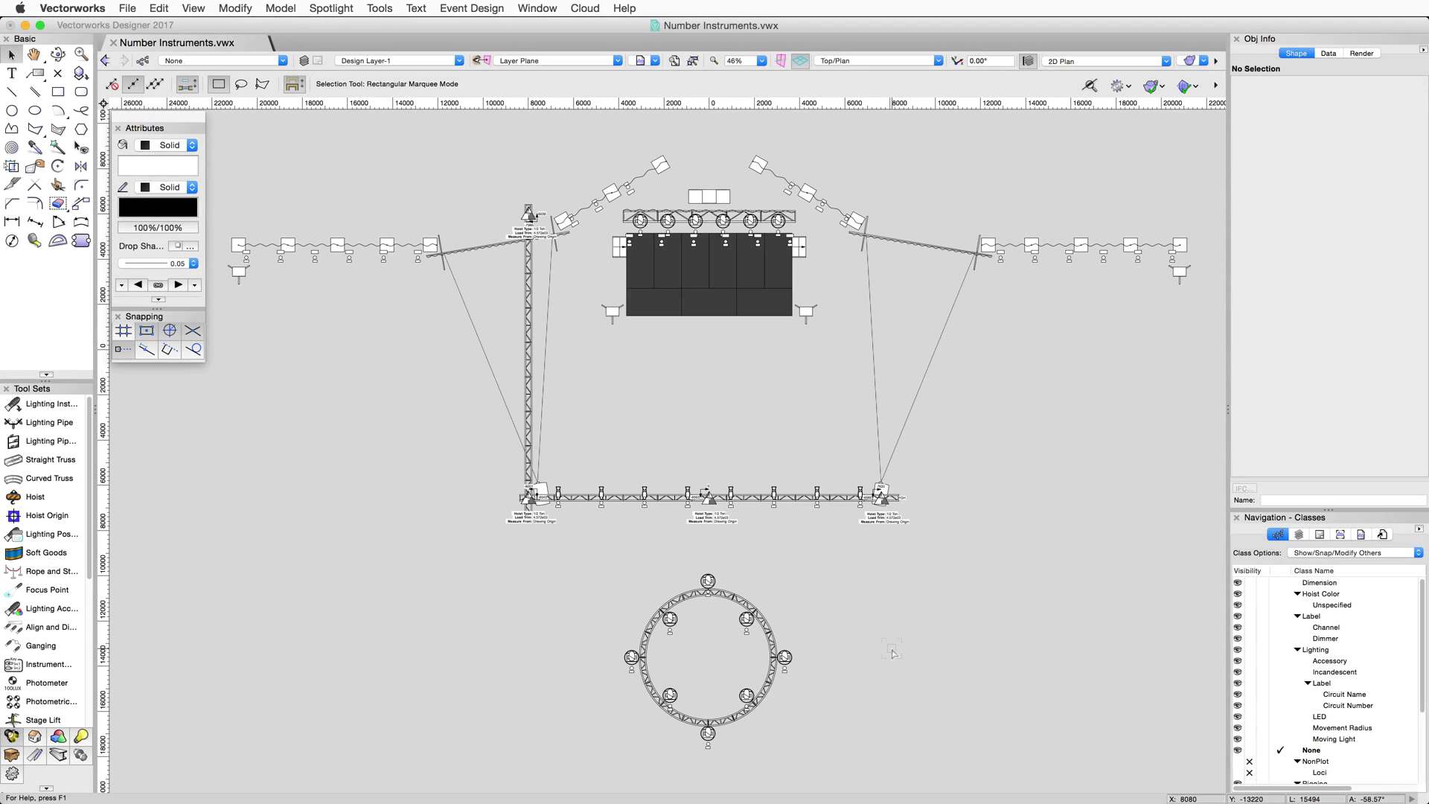
# Select all 24 Colorforce 12 lights via Find and Modify, then open Number Instruments.
pyautogui.click(351, 11)
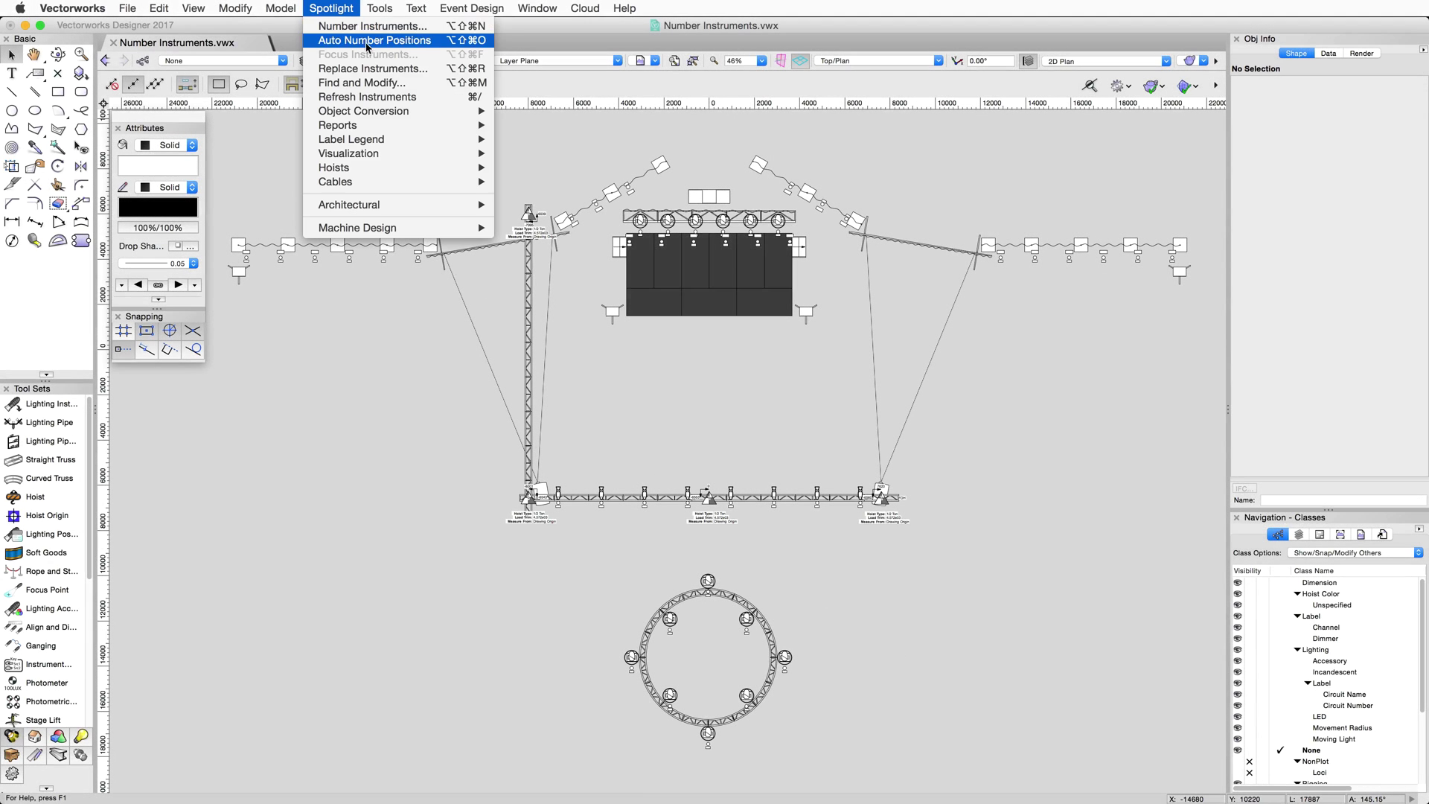
pyautogui.click(401, 83)
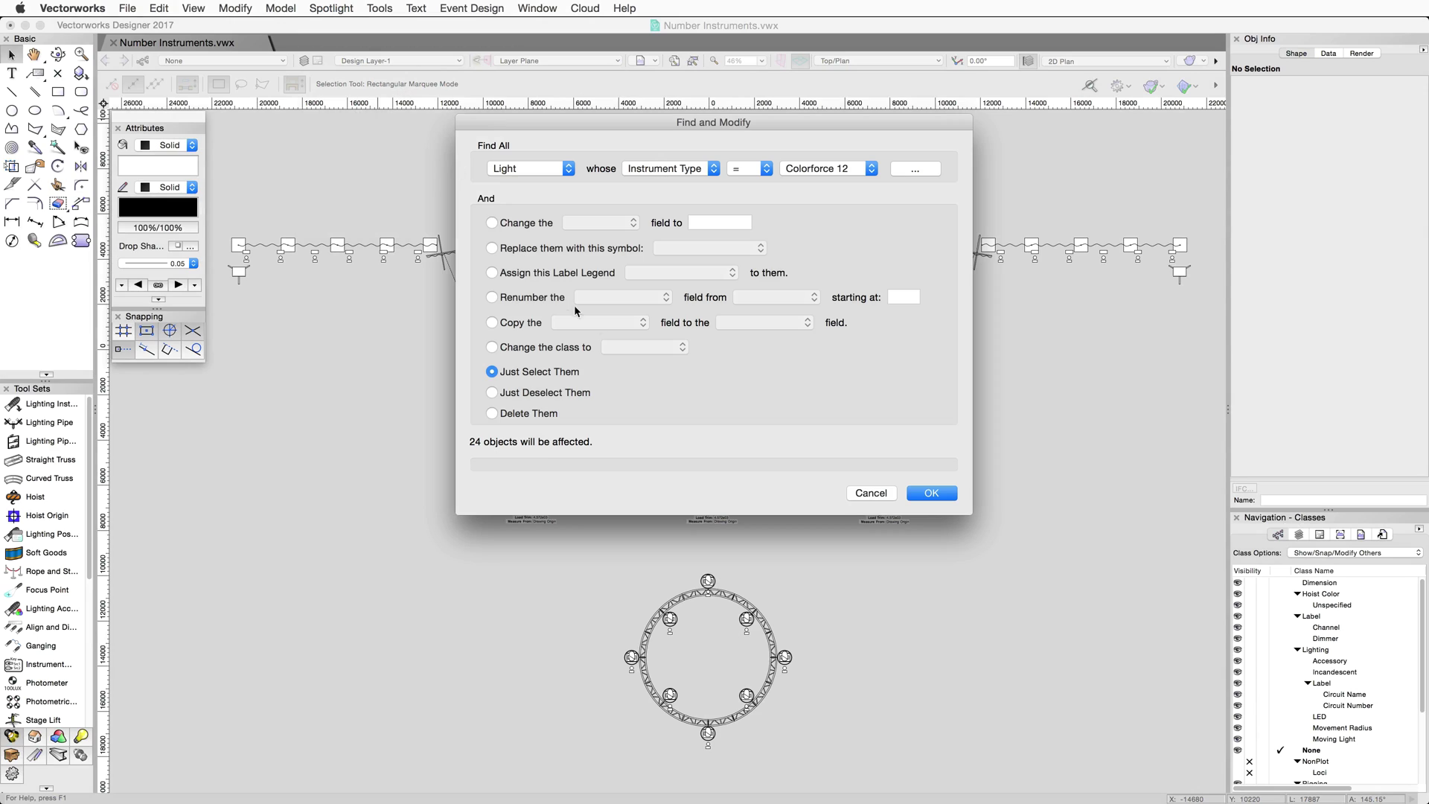
pyautogui.click(926, 492)
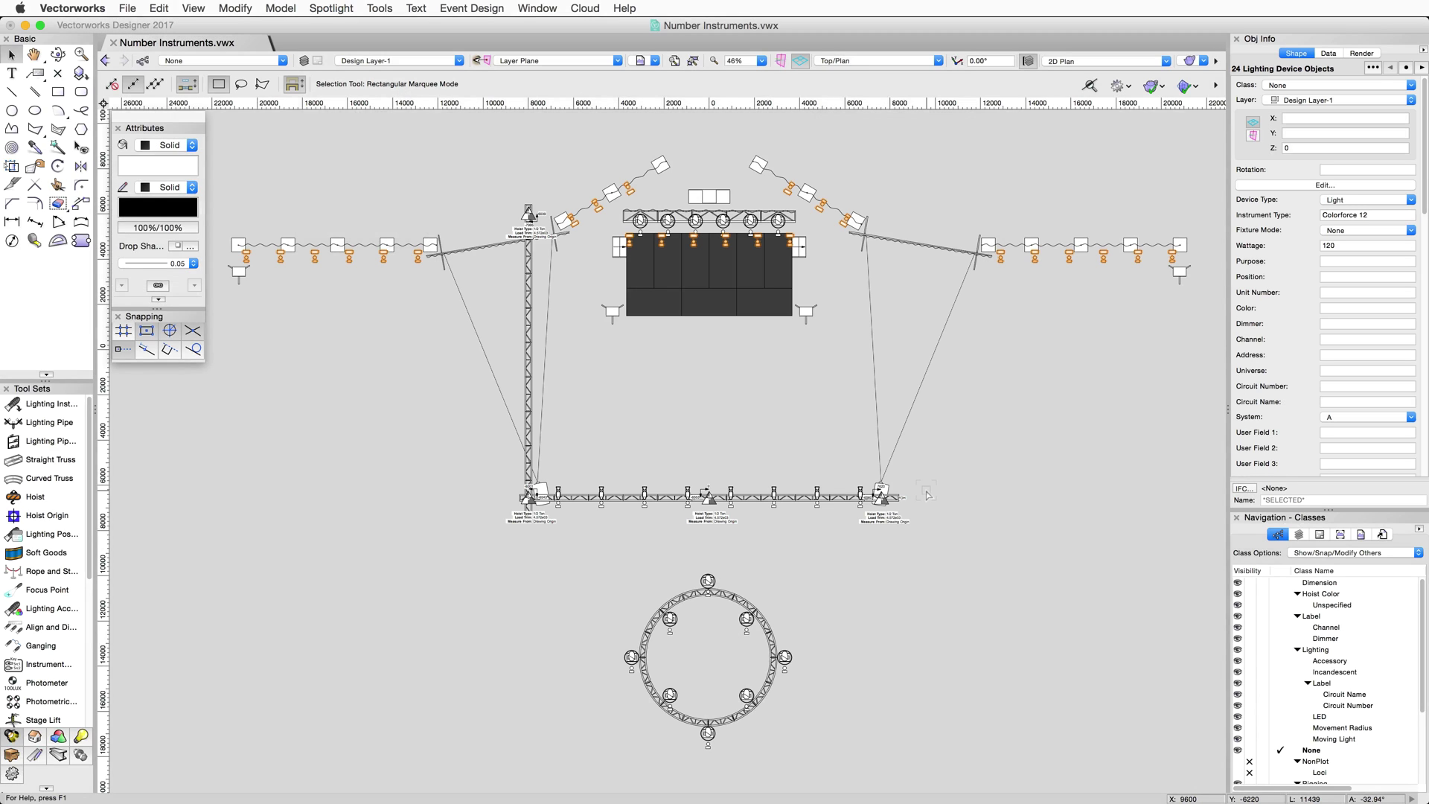
pyautogui.click(348, 8)
pyautogui.click(433, 28)
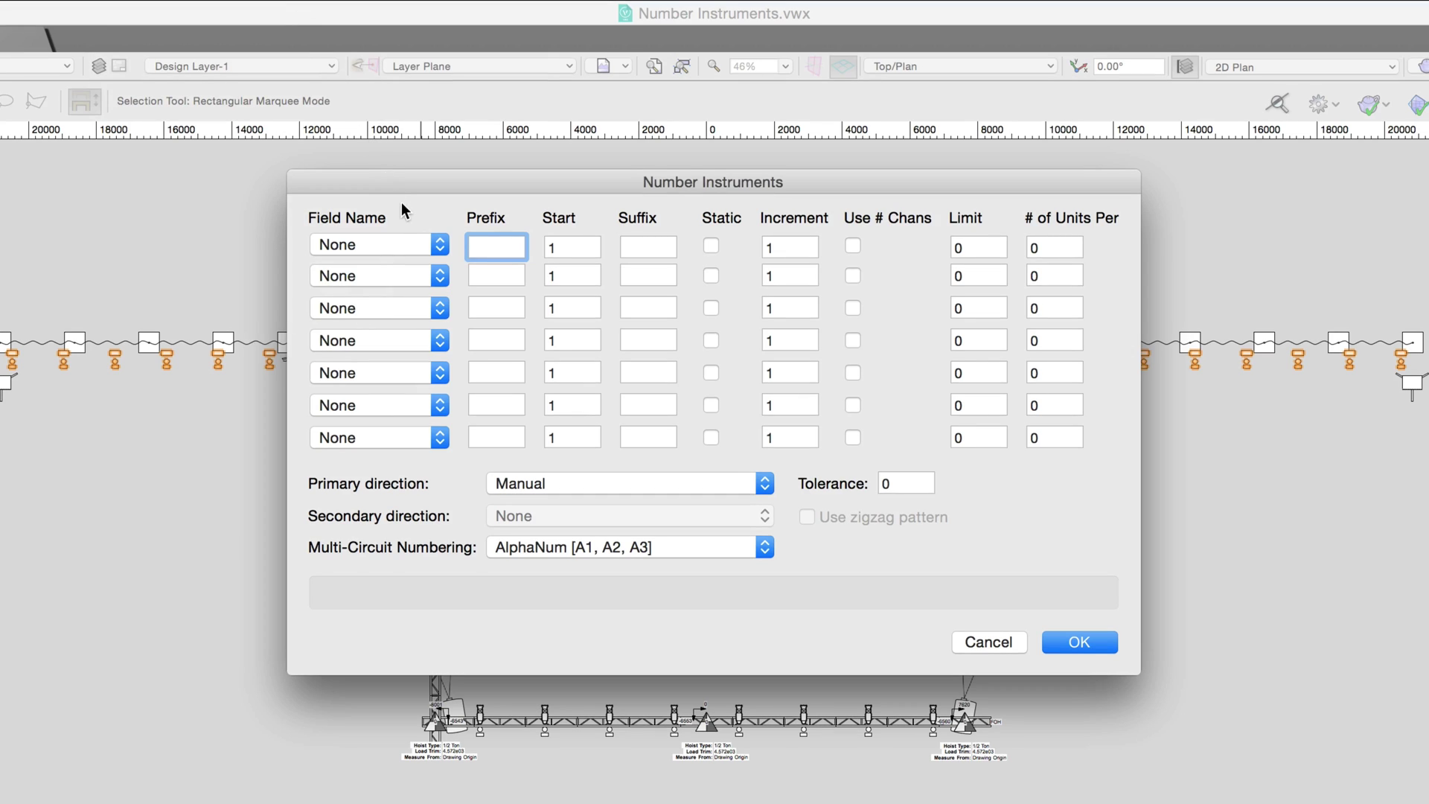
# Set the first four Field Name rows to Channel, Dimmer, Circuit Name and Circuit Number.
pyautogui.click(438, 244)
pyautogui.click(436, 266)
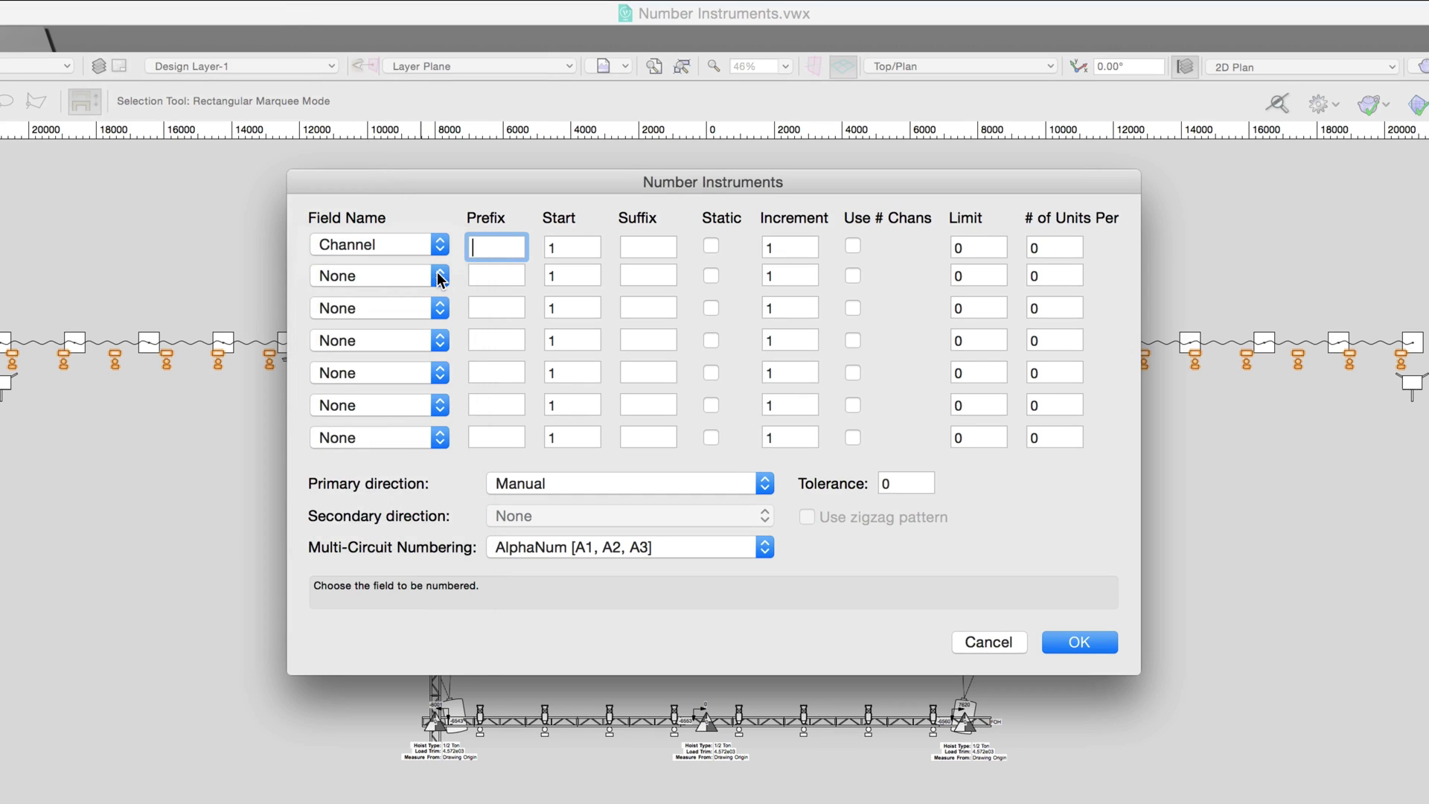
pyautogui.click(438, 276)
pyautogui.click(439, 317)
pyautogui.click(439, 309)
pyautogui.scroll(-1, 437, 390)
pyautogui.click(436, 366)
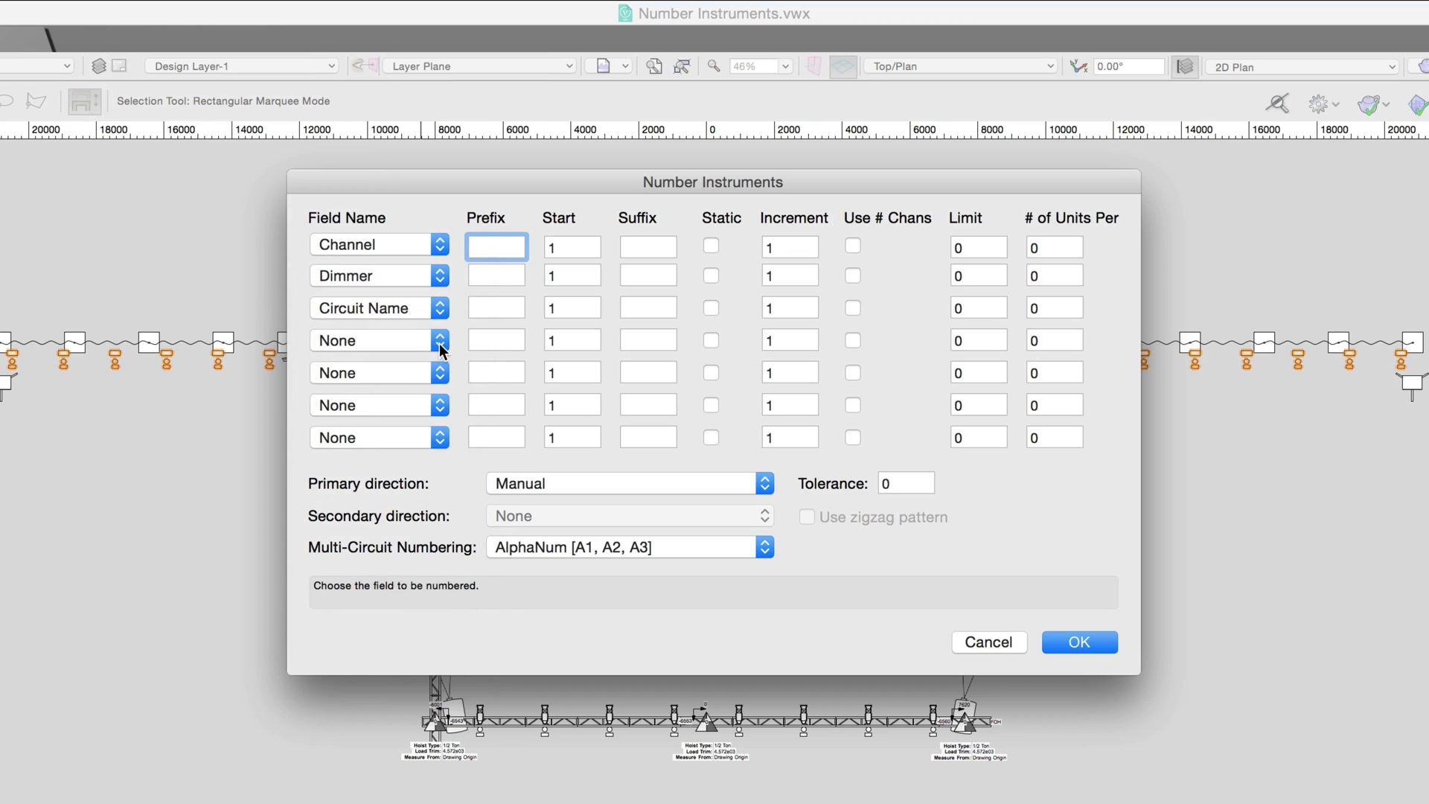
pyautogui.click(440, 340)
pyautogui.click(440, 406)
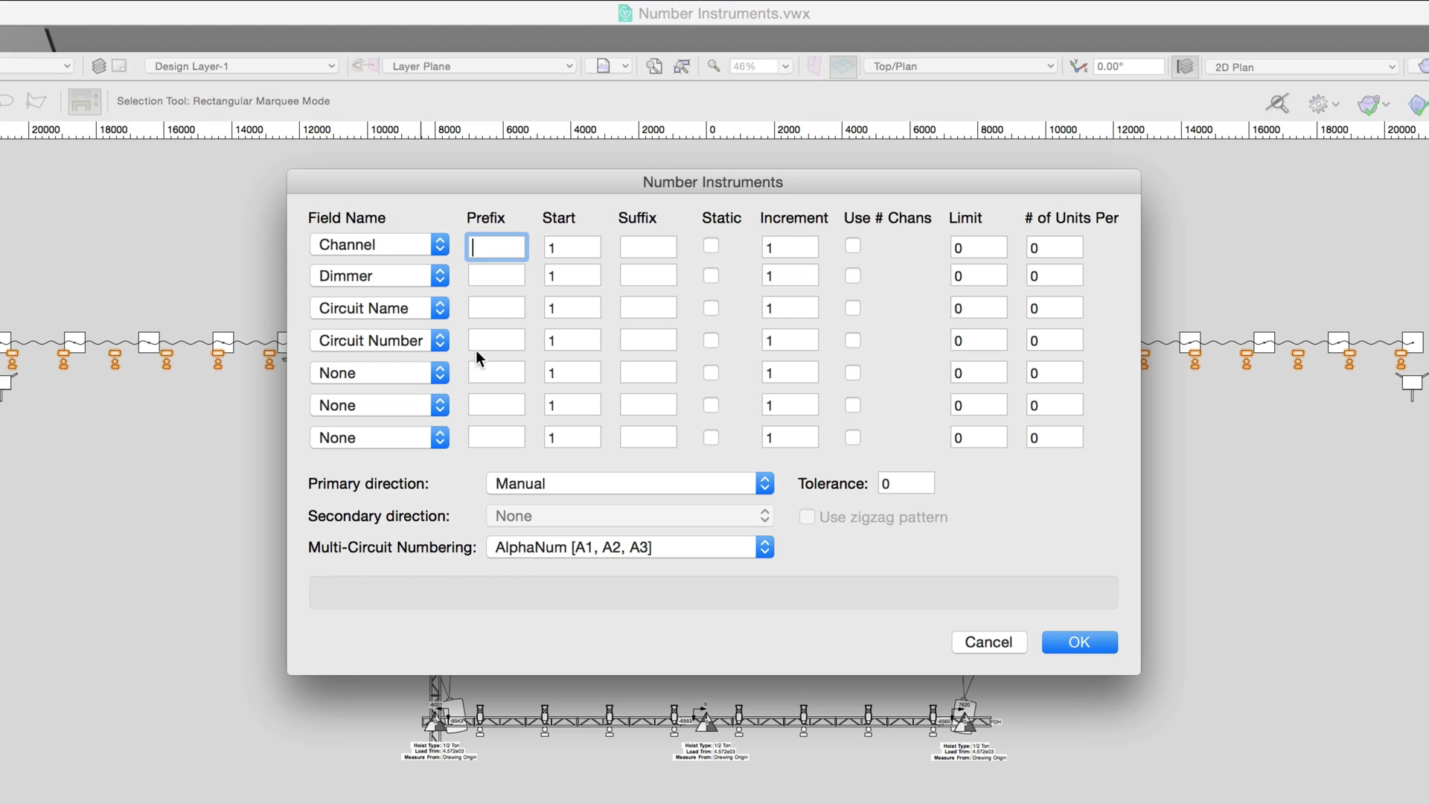
# Start channels at 101 and give dimmers prefix A: with increment 4.
pyautogui.click(571, 246)
pyautogui.write('01')
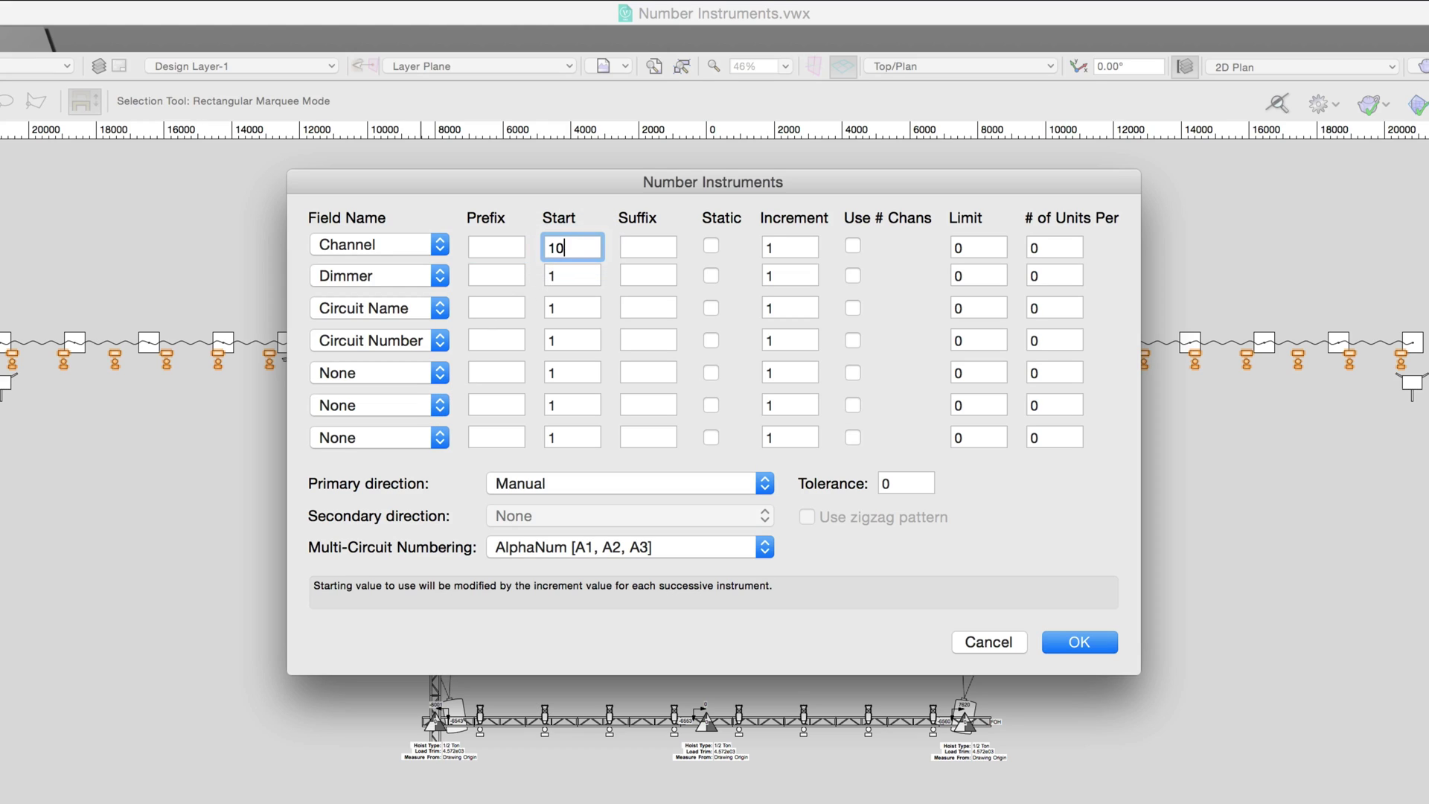
pyautogui.click(506, 275)
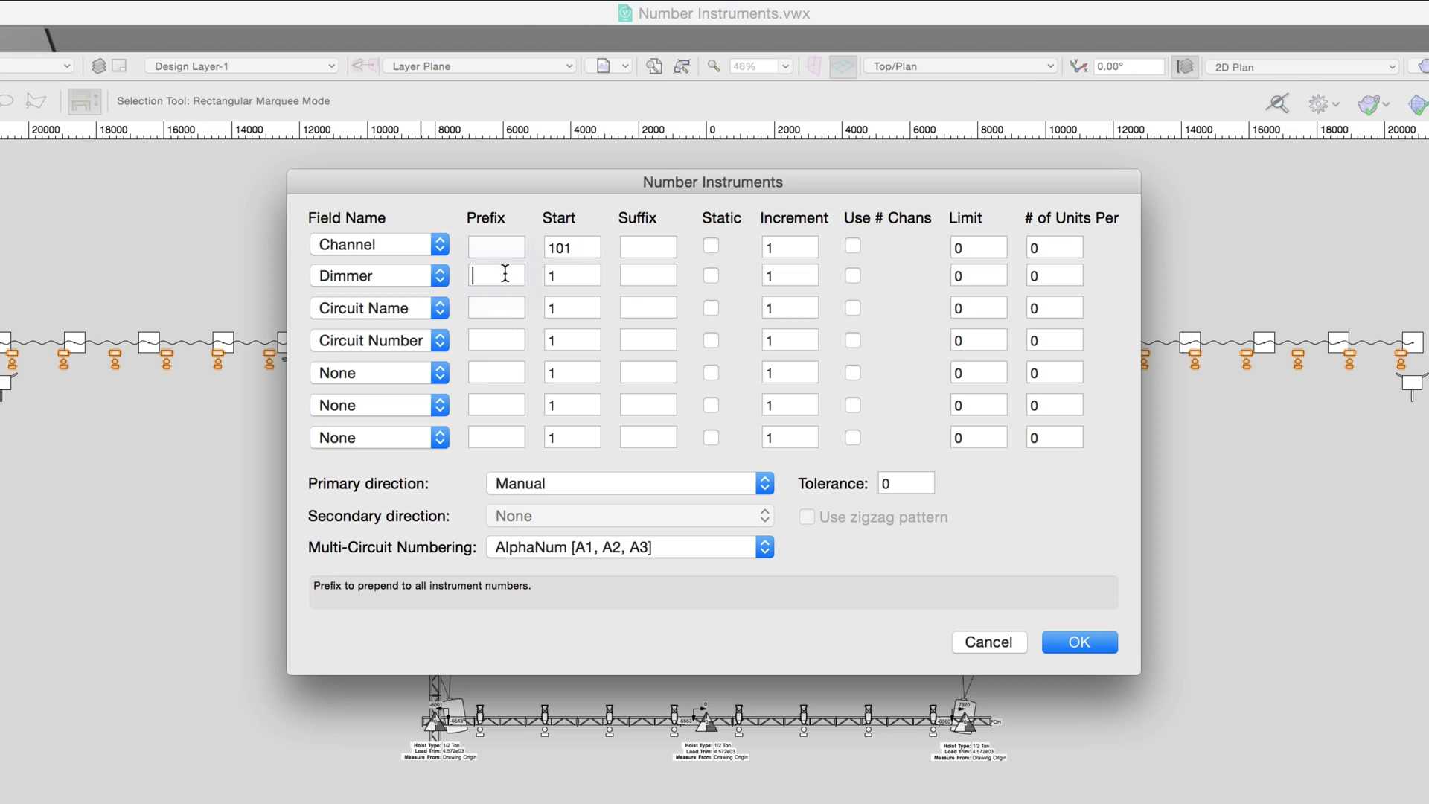
pyautogui.write('A:')
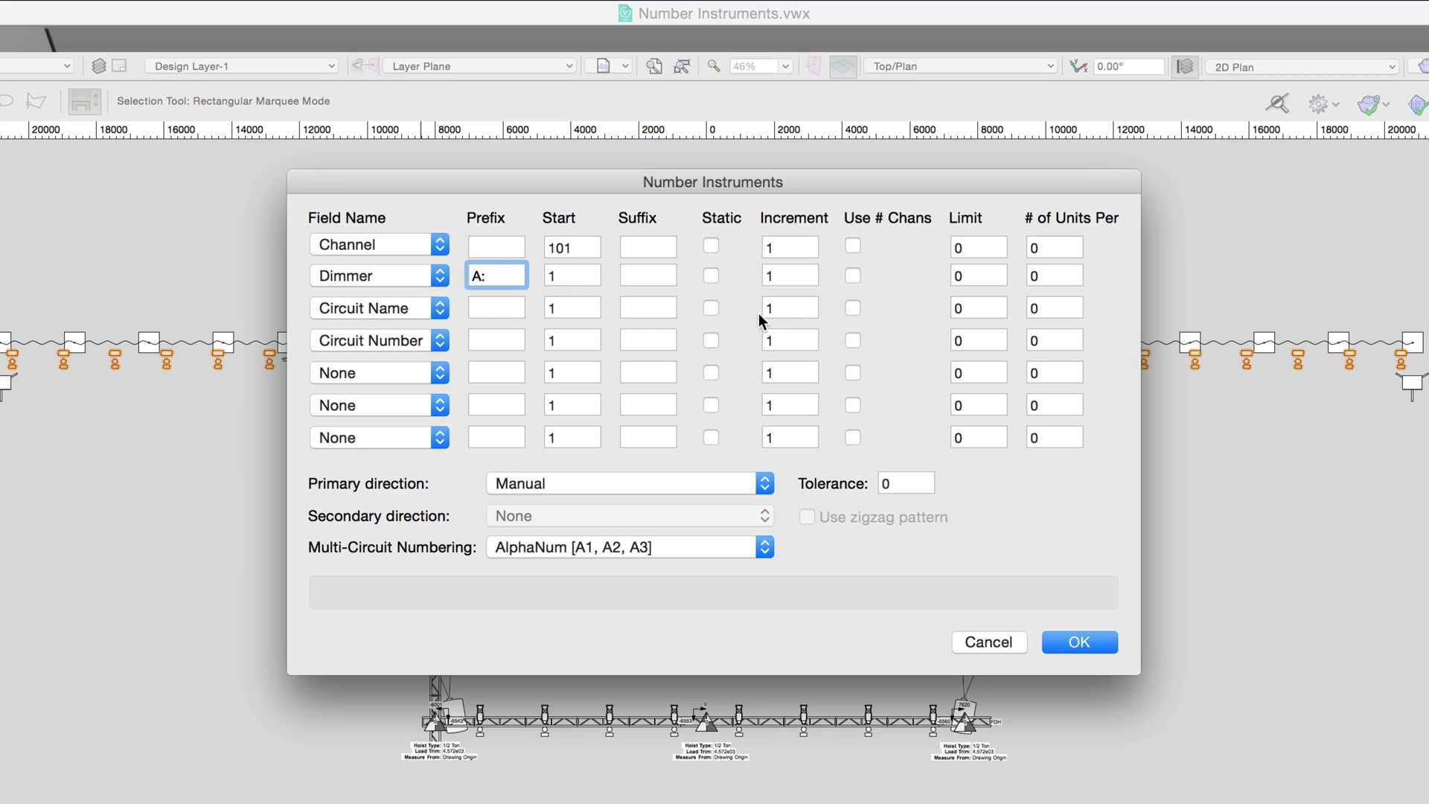
pyautogui.doubleClick(768, 274)
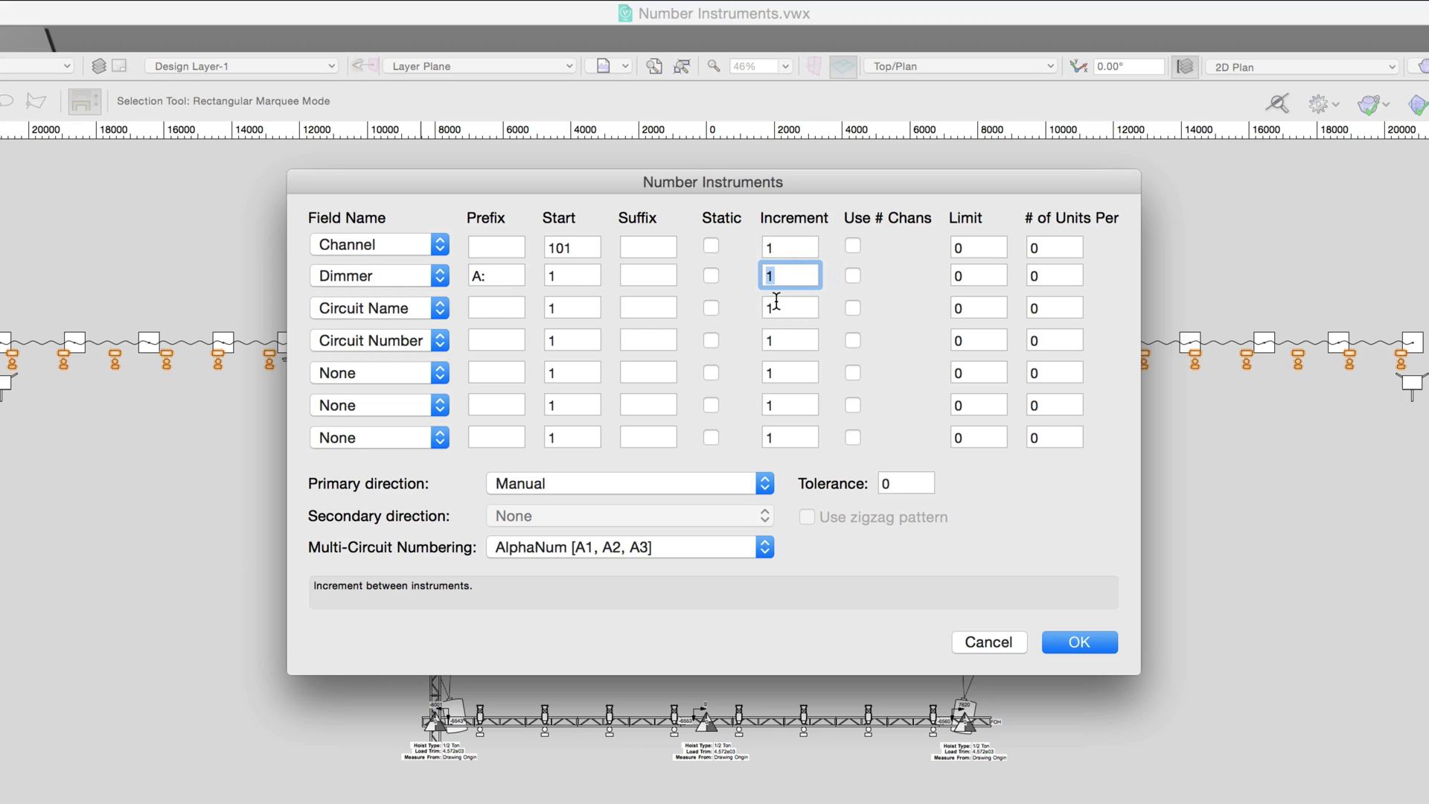
pyautogui.write('4')
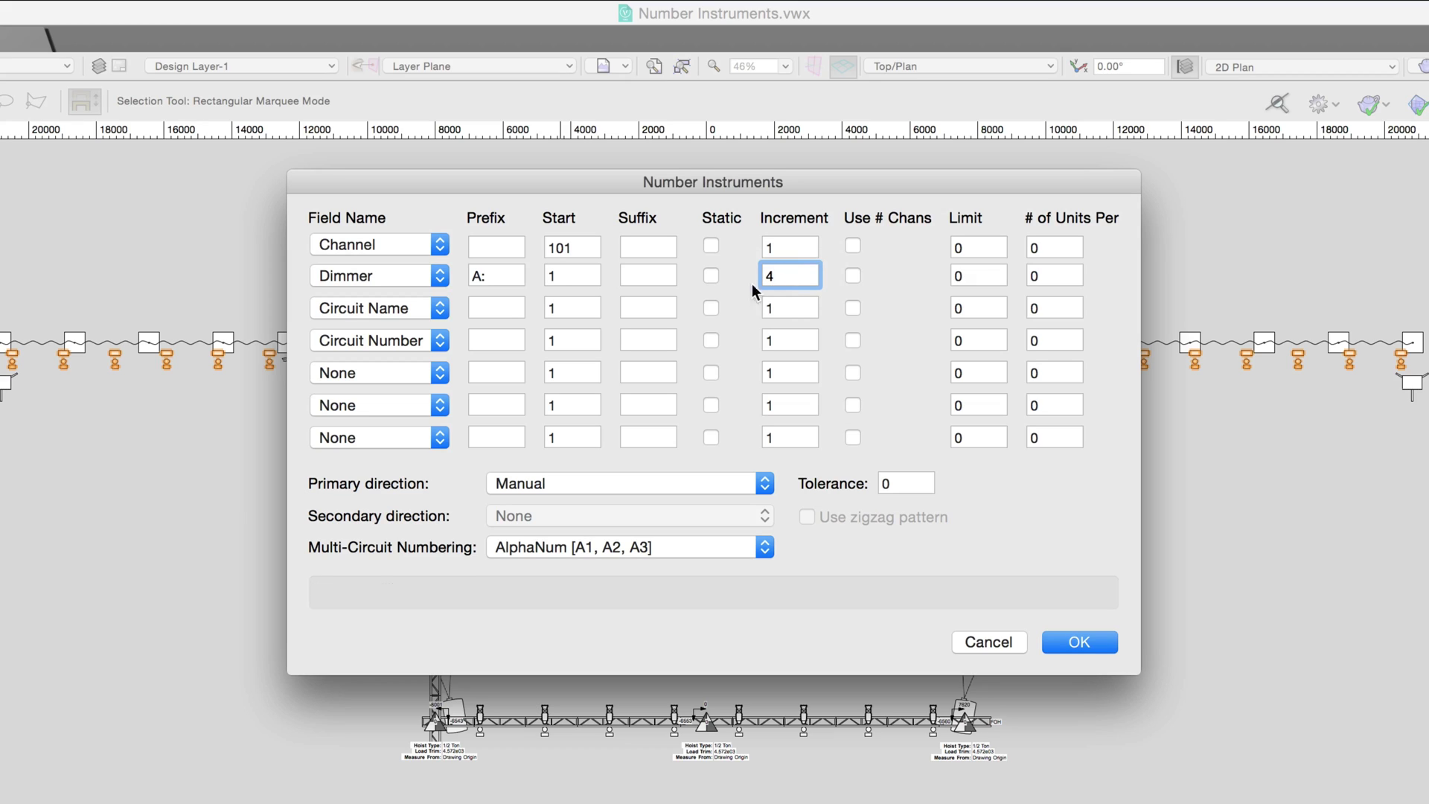
# Set a static Circuit Name MLA: and Circuit Number limit 5 with 8 units per.
pyautogui.click(588, 307)
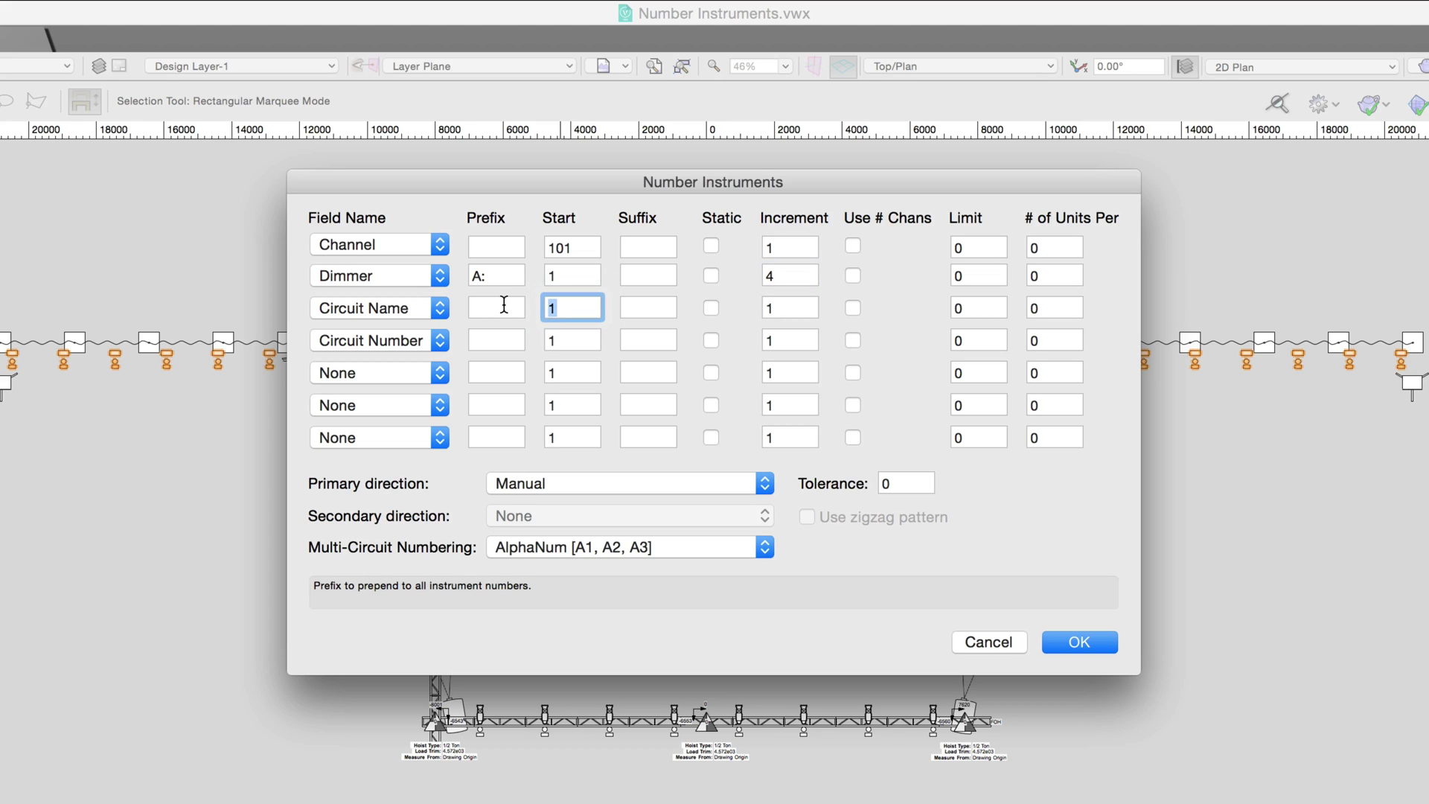
pyautogui.write('MLA:')
pyautogui.click(711, 309)
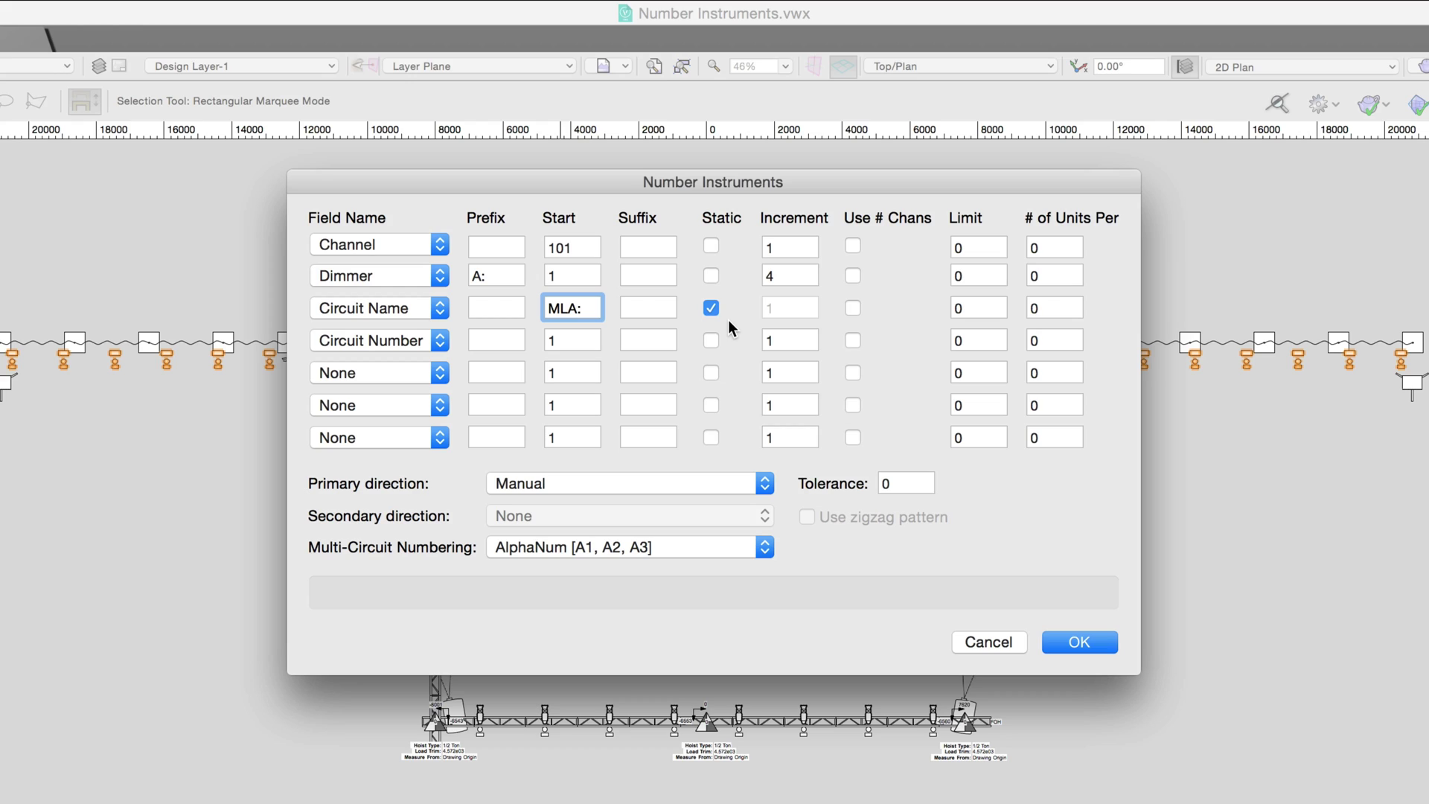
pyautogui.click(955, 341)
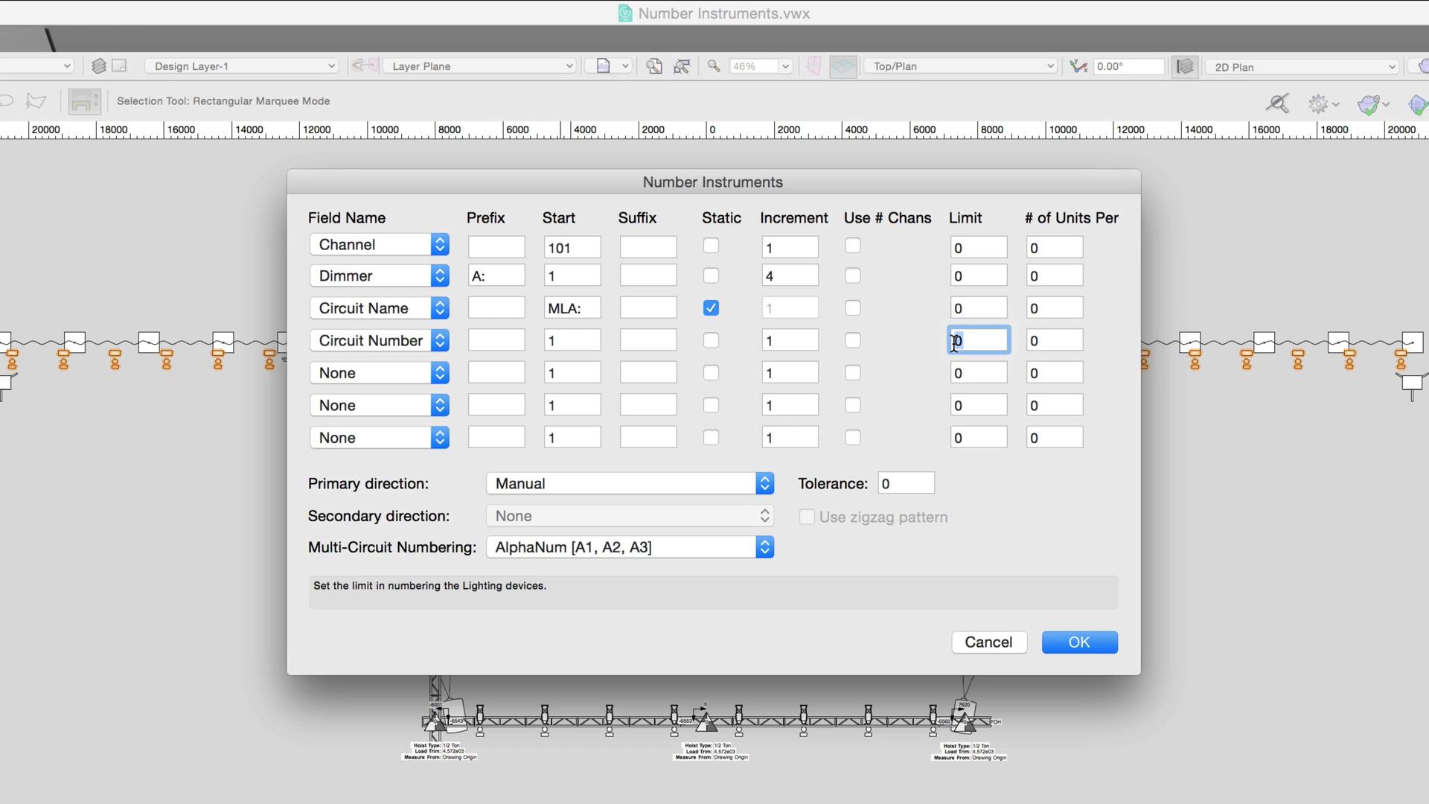
pyautogui.write('5')
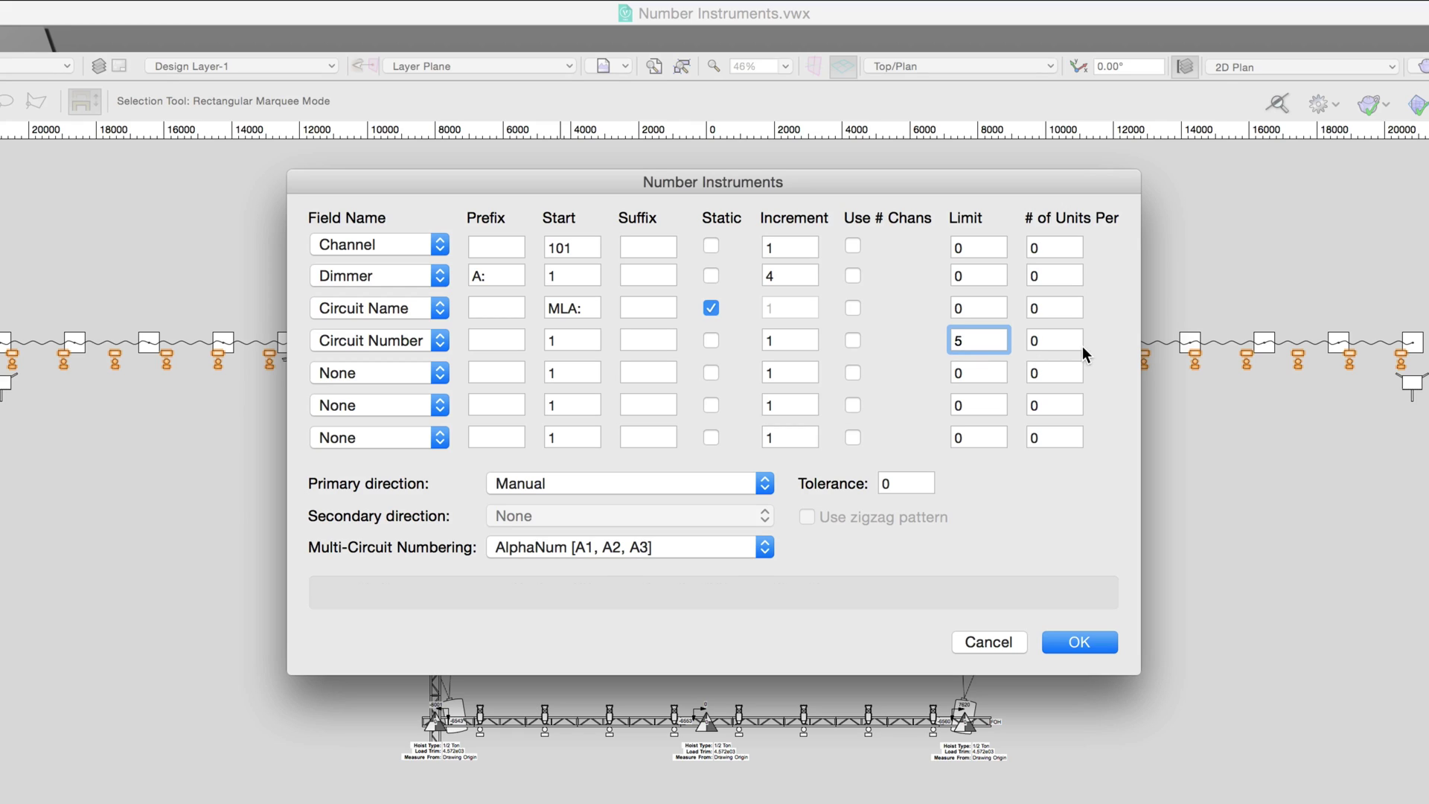
pyautogui.press('Tab')
pyautogui.write('8')
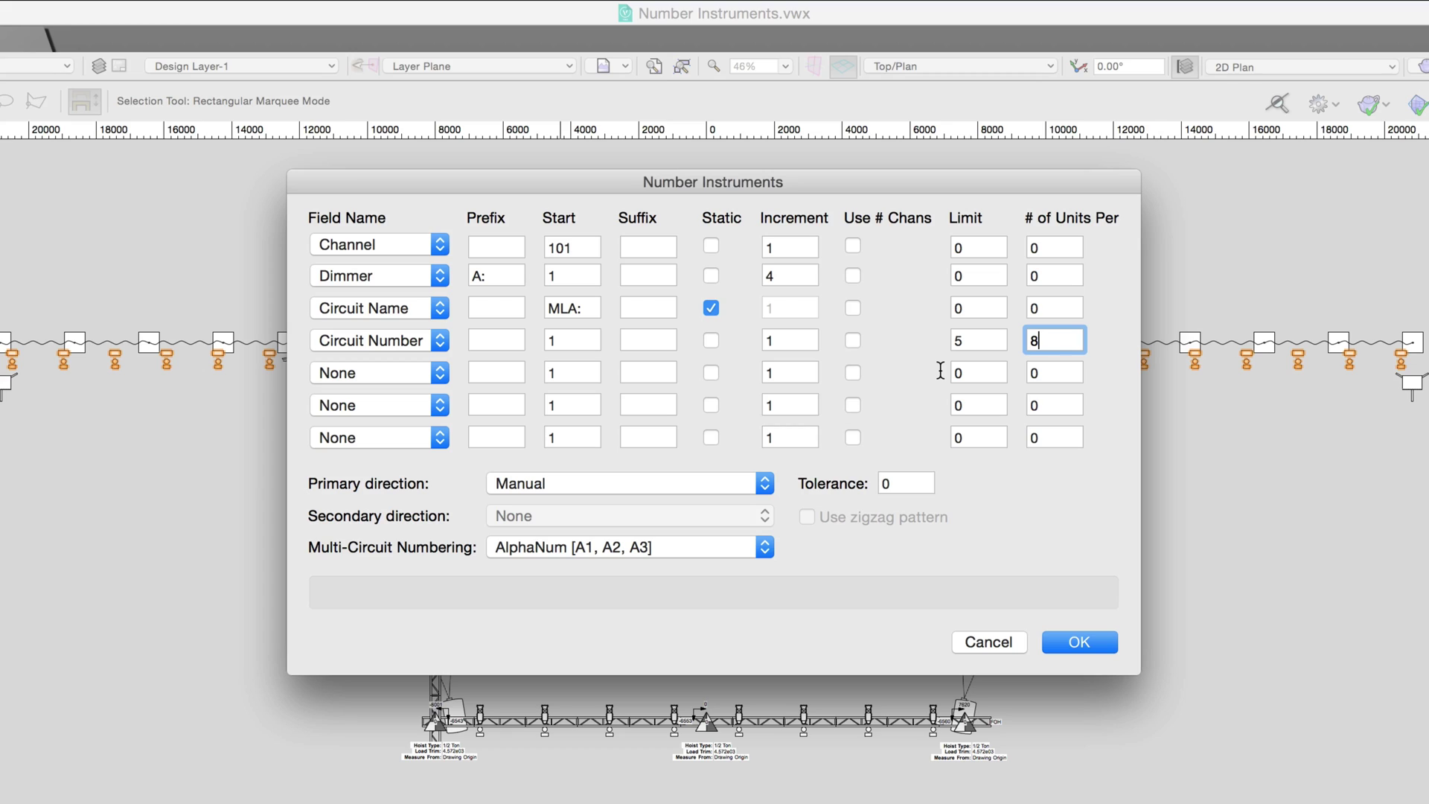
# Set the primary numbering direction to Left to Right and apply the numbering.
pyautogui.click(763, 484)
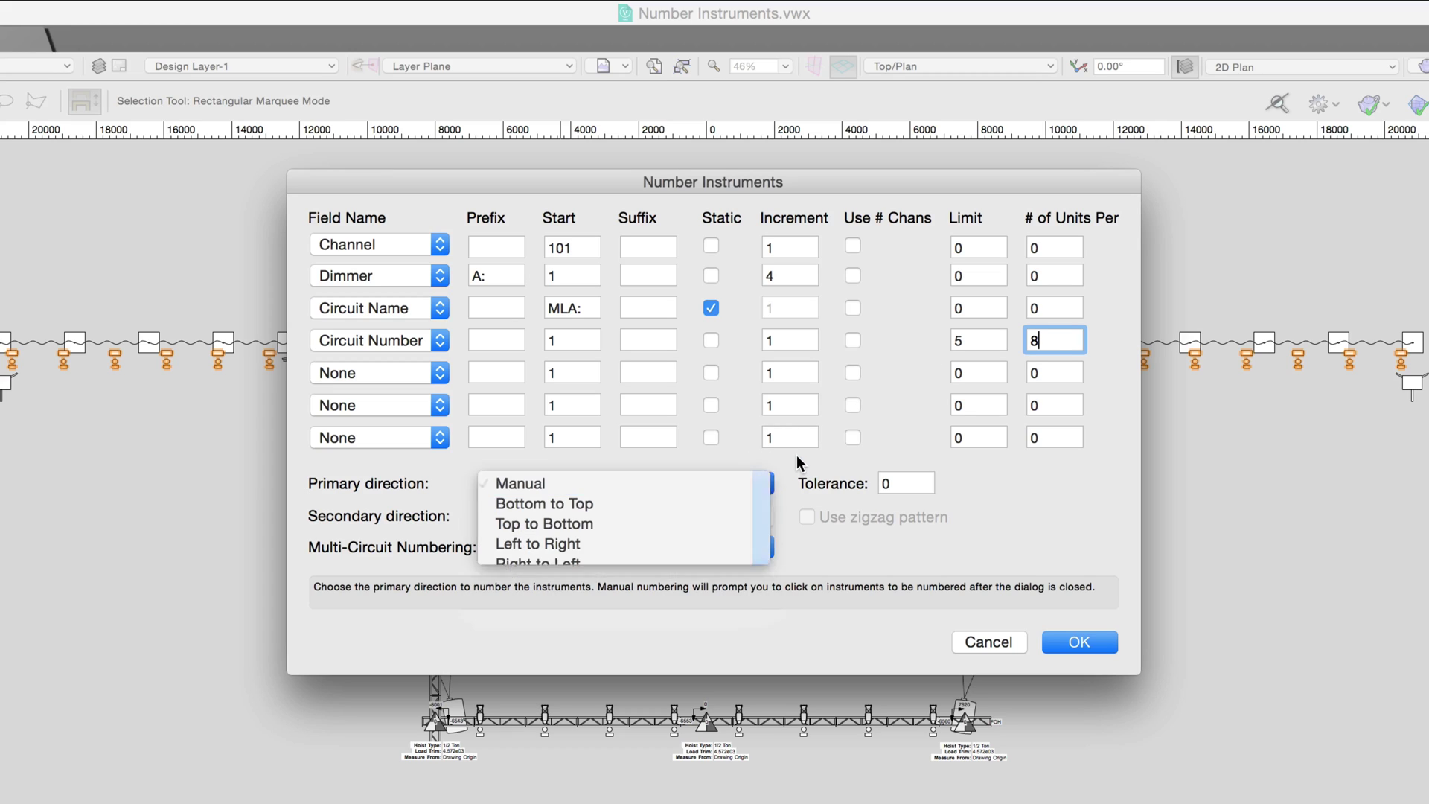
pyautogui.click(797, 454)
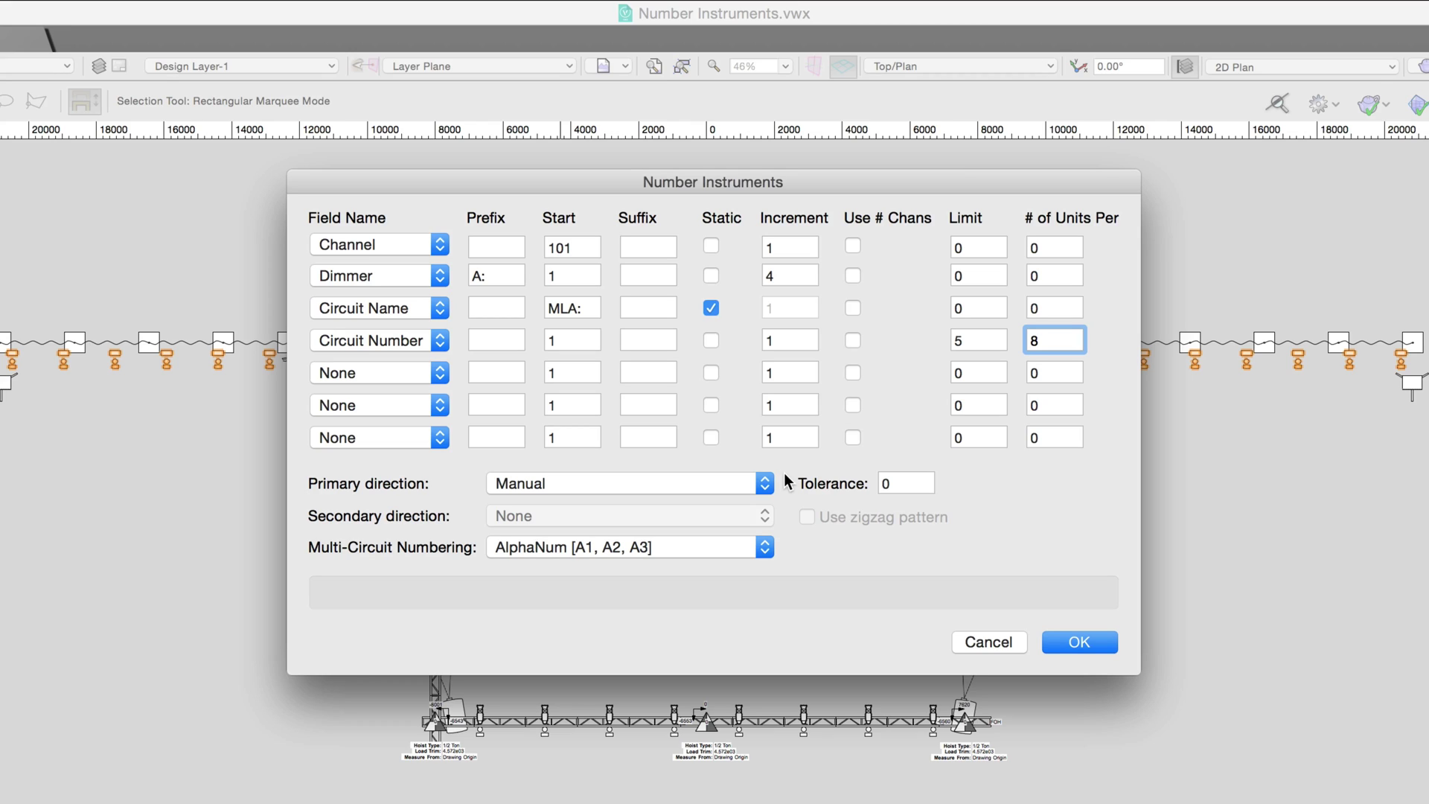
pyautogui.click(766, 483)
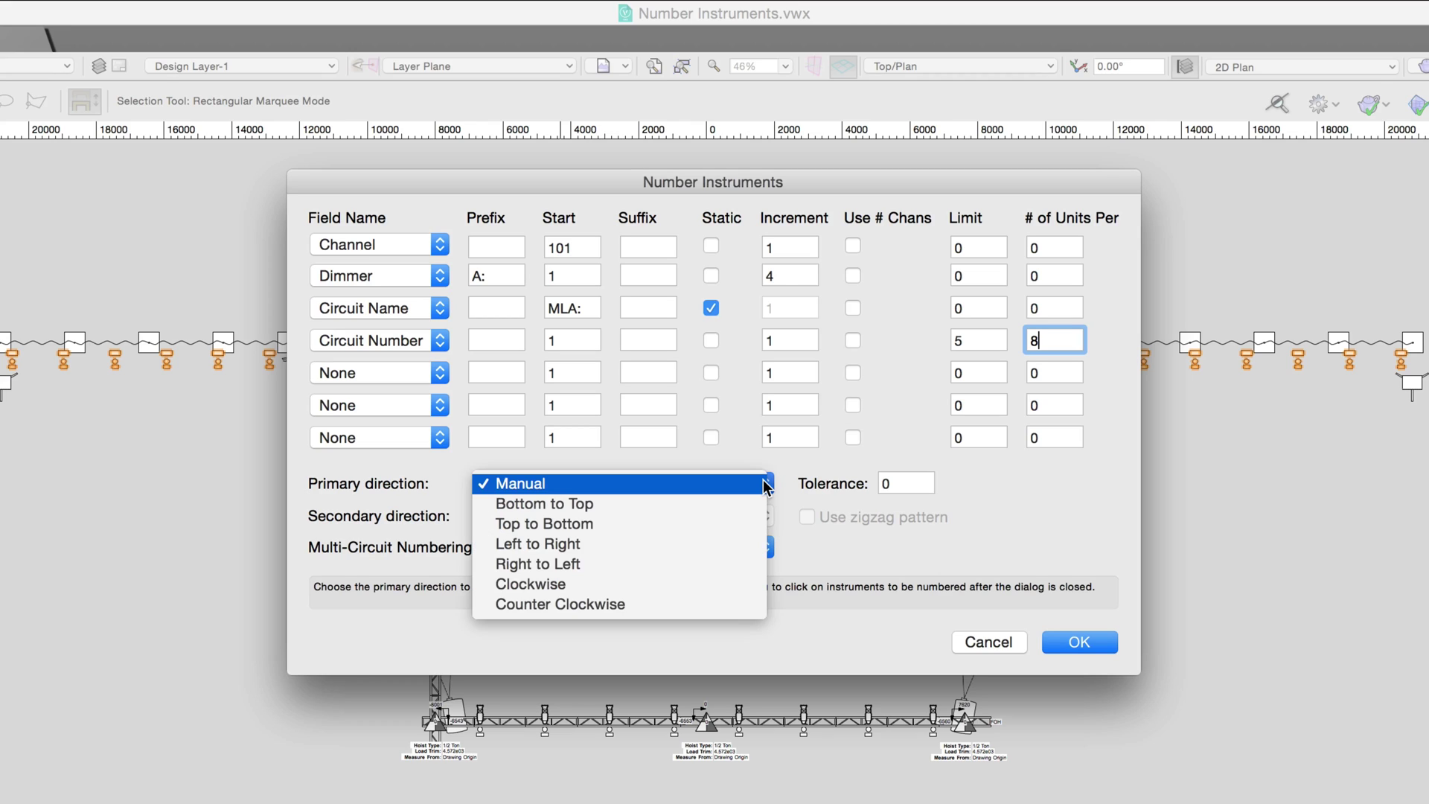
pyautogui.click(745, 538)
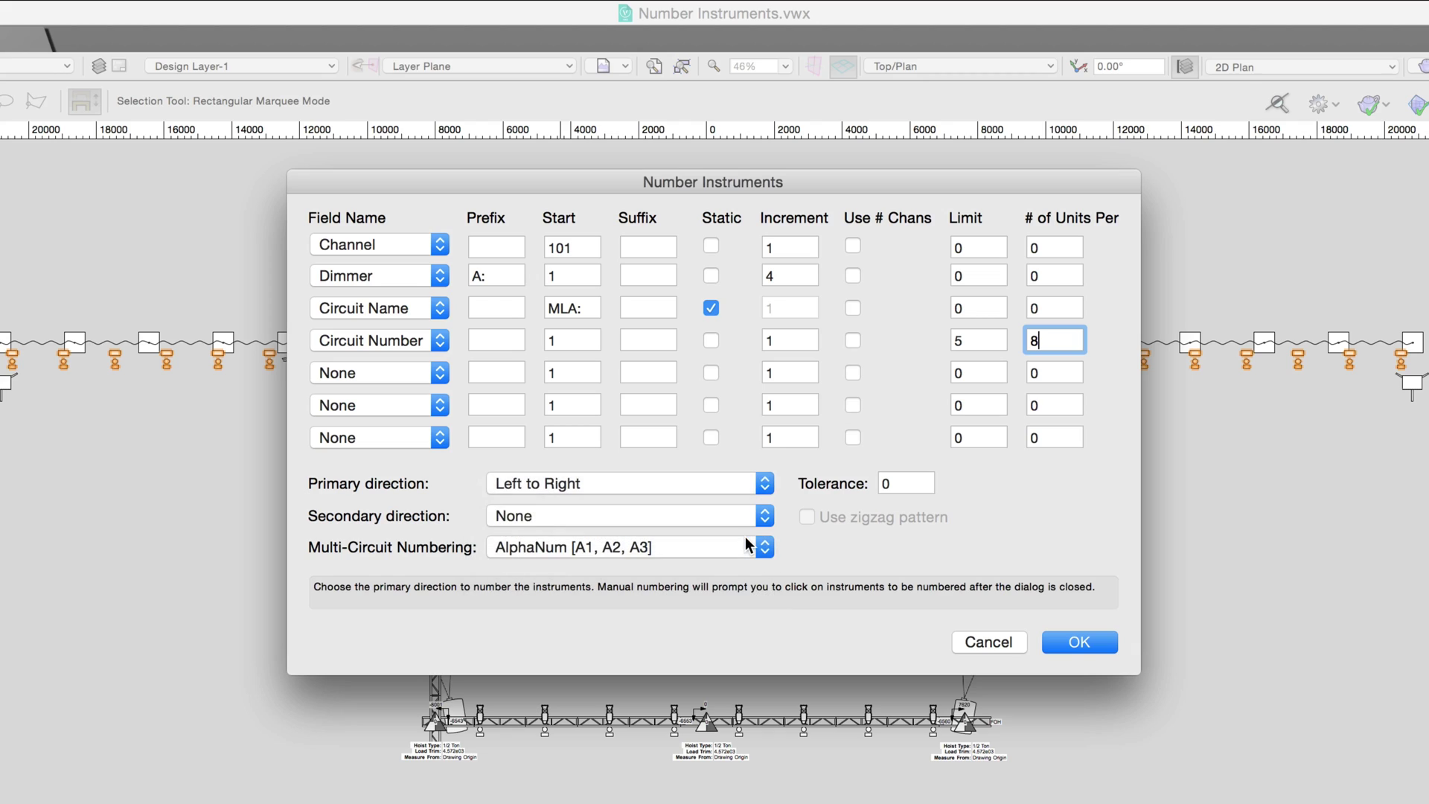
pyautogui.click(1079, 641)
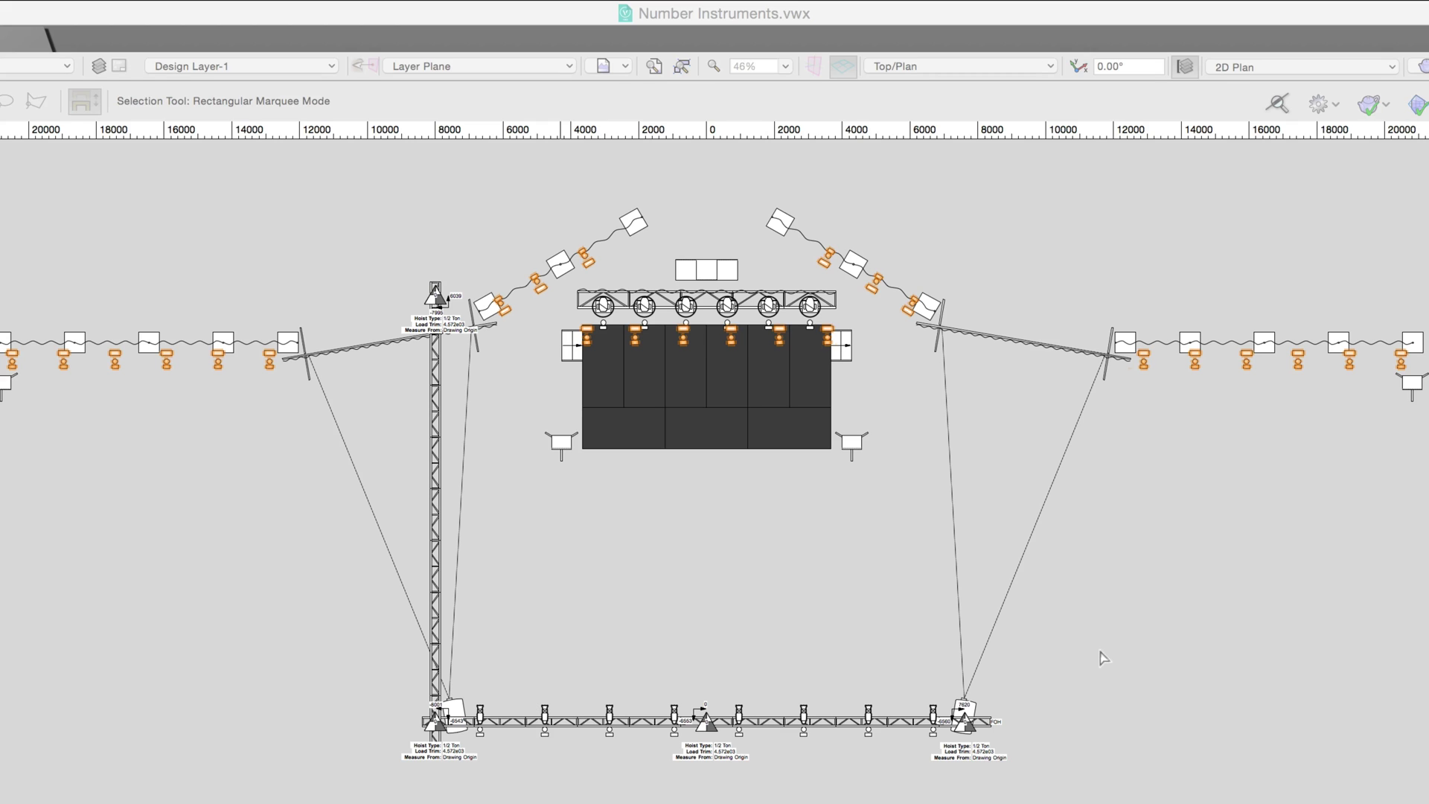
# Zoom in on the pipe fixture labels, then bring the circular truss's eight moving lights into view.
pyautogui.scroll(1, 59, 373)
pyautogui.scroll(5, 58, 372)
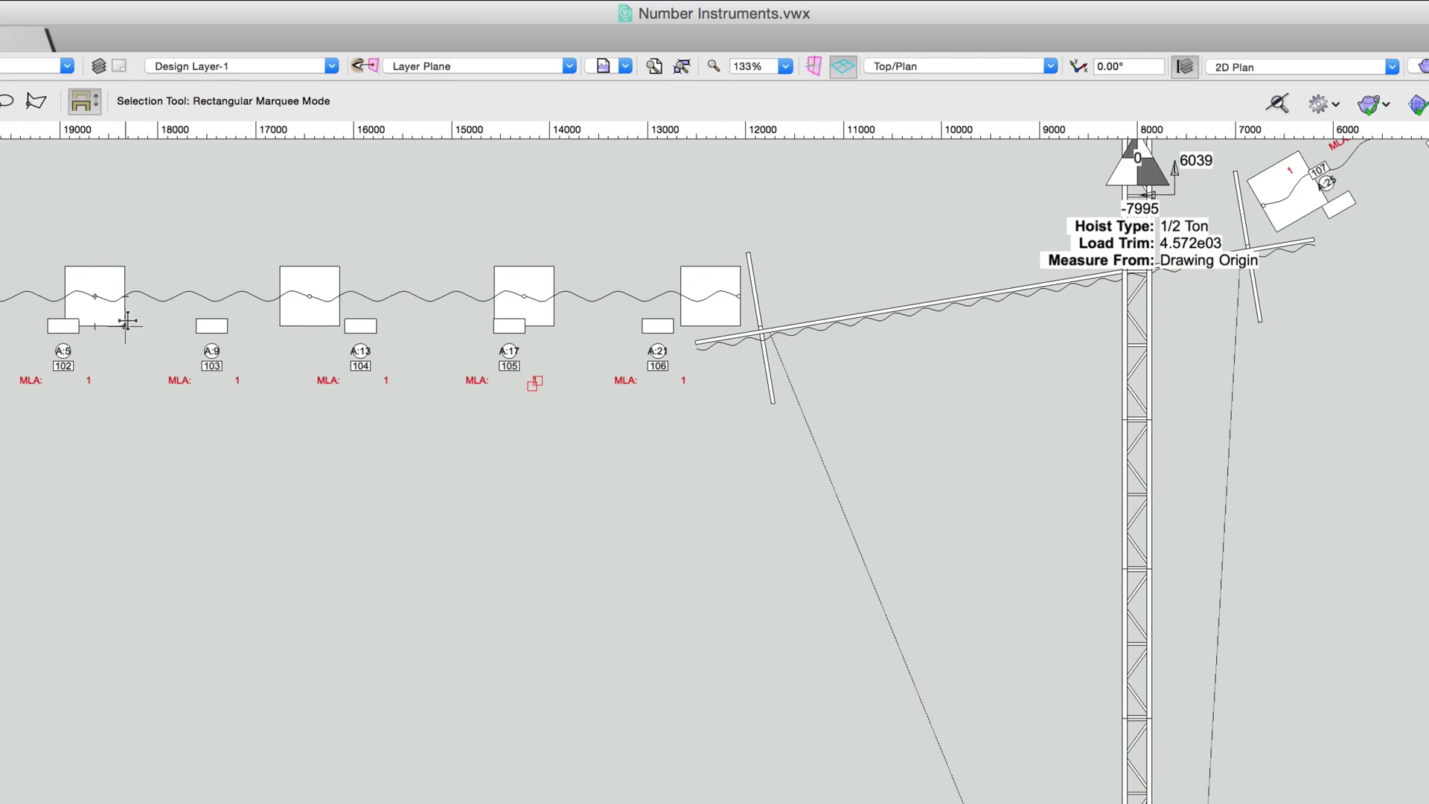
pyautogui.moveTo(192, 559); pyautogui.dragTo(423, 775, button='middle')
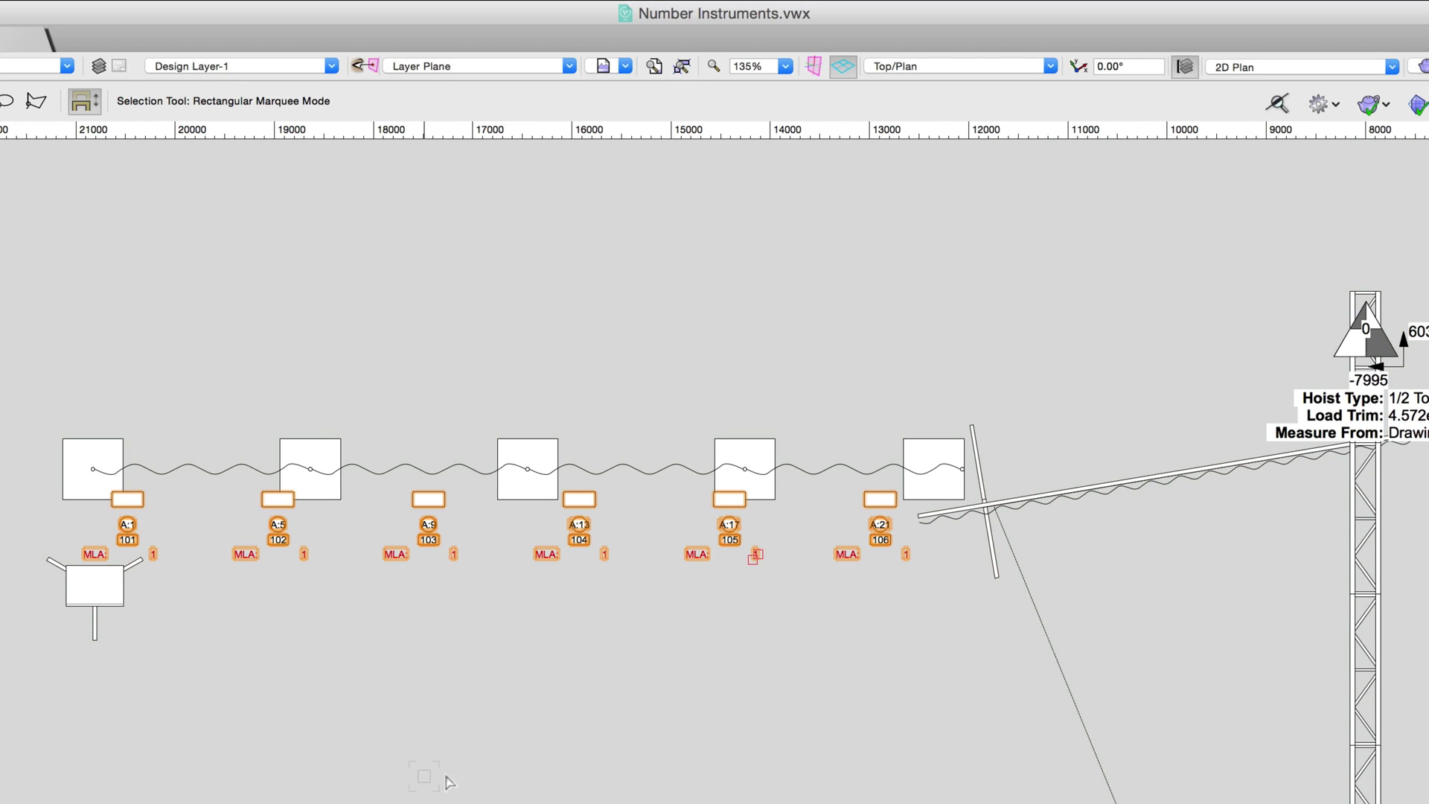
pyautogui.moveTo(1191, 610)
pyautogui.mouseDown(button='middle')
pyautogui.moveTo(705, 704)
pyautogui.moveTo(182, 702)
pyautogui.mouseUp(button='middle')
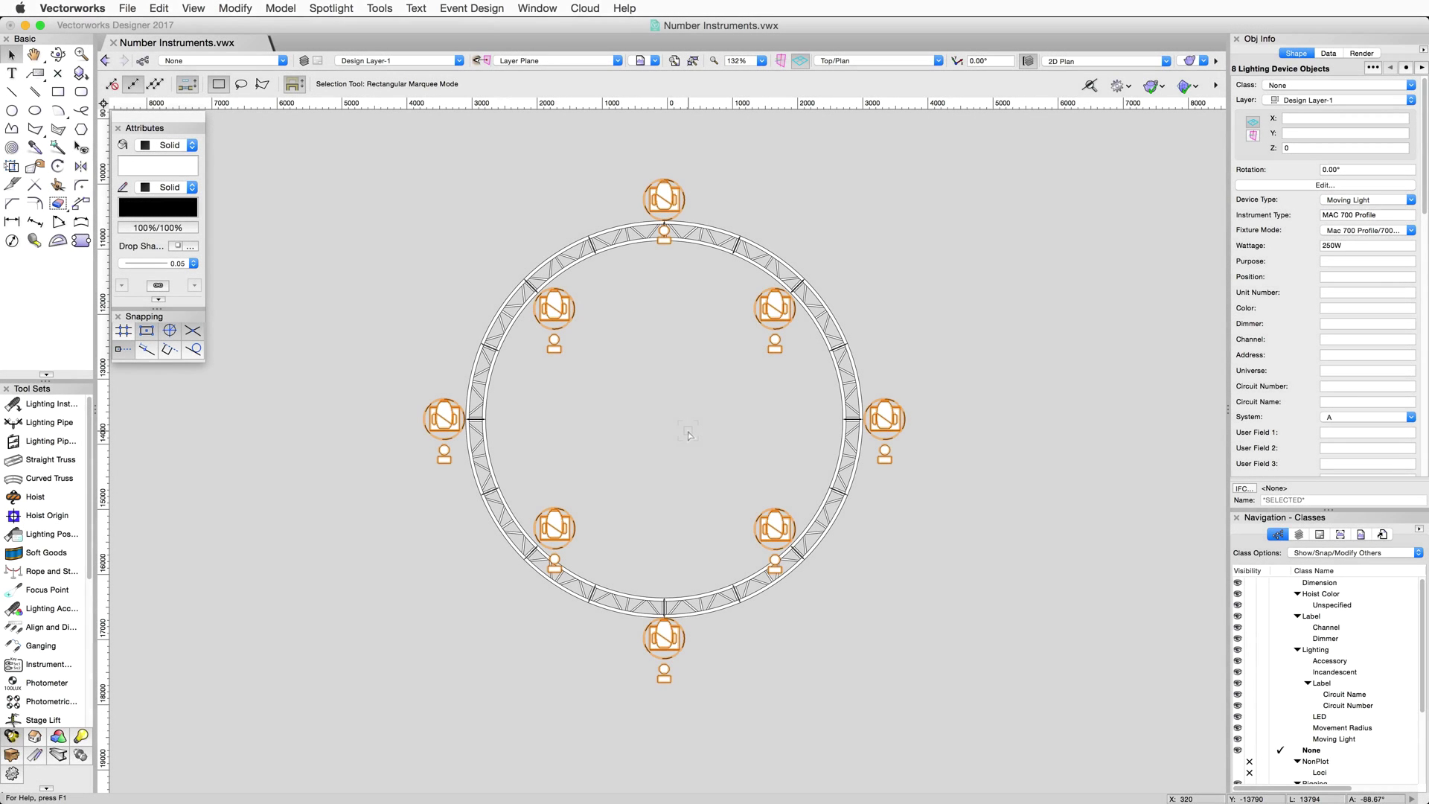
# In Number Instruments, set Dimmer prefix B: starting at 1, Channel start 201, and Use # Chans.
pyautogui.click(341, 9)
pyautogui.click(437, 27)
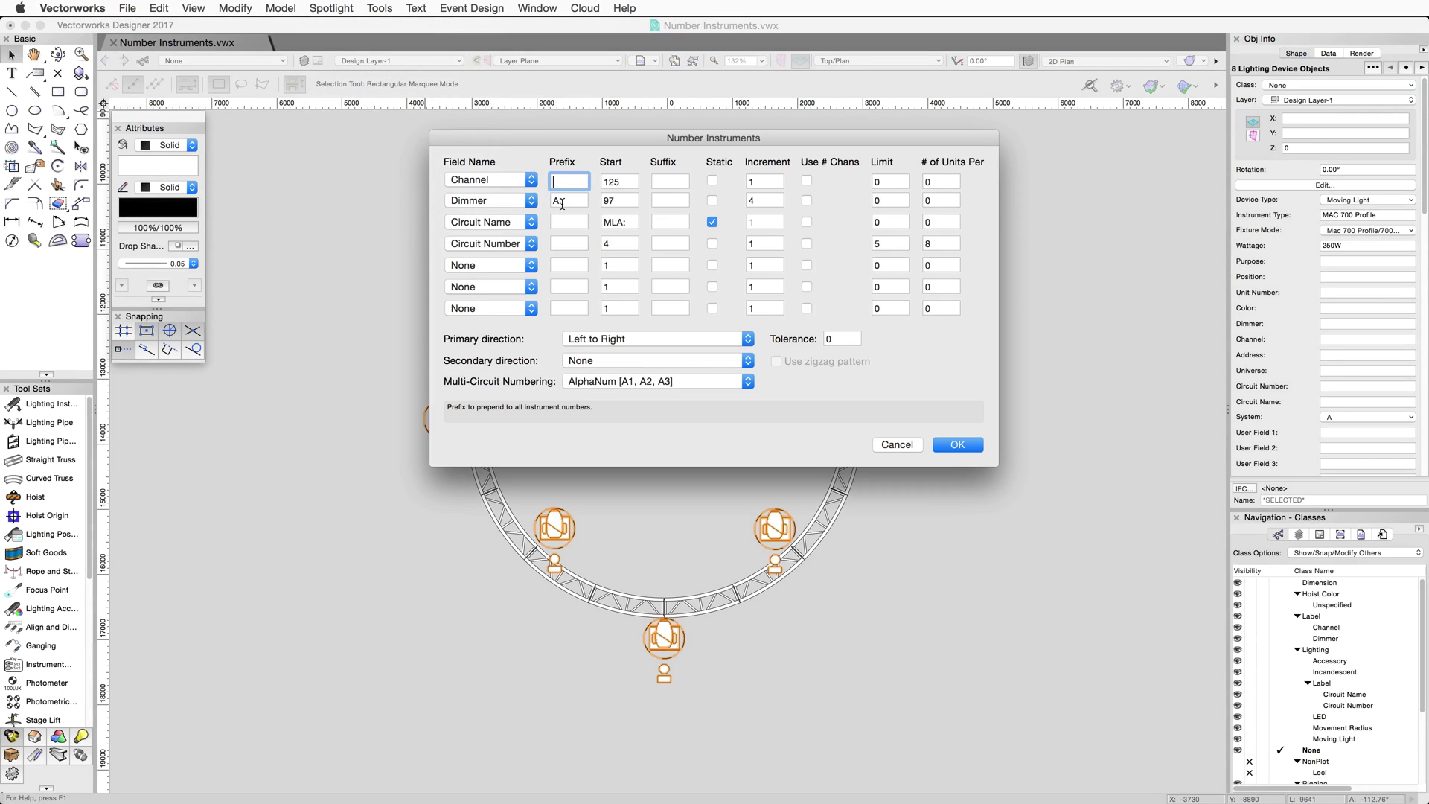
pyautogui.moveTo(562, 204); pyautogui.dragTo(551, 208)
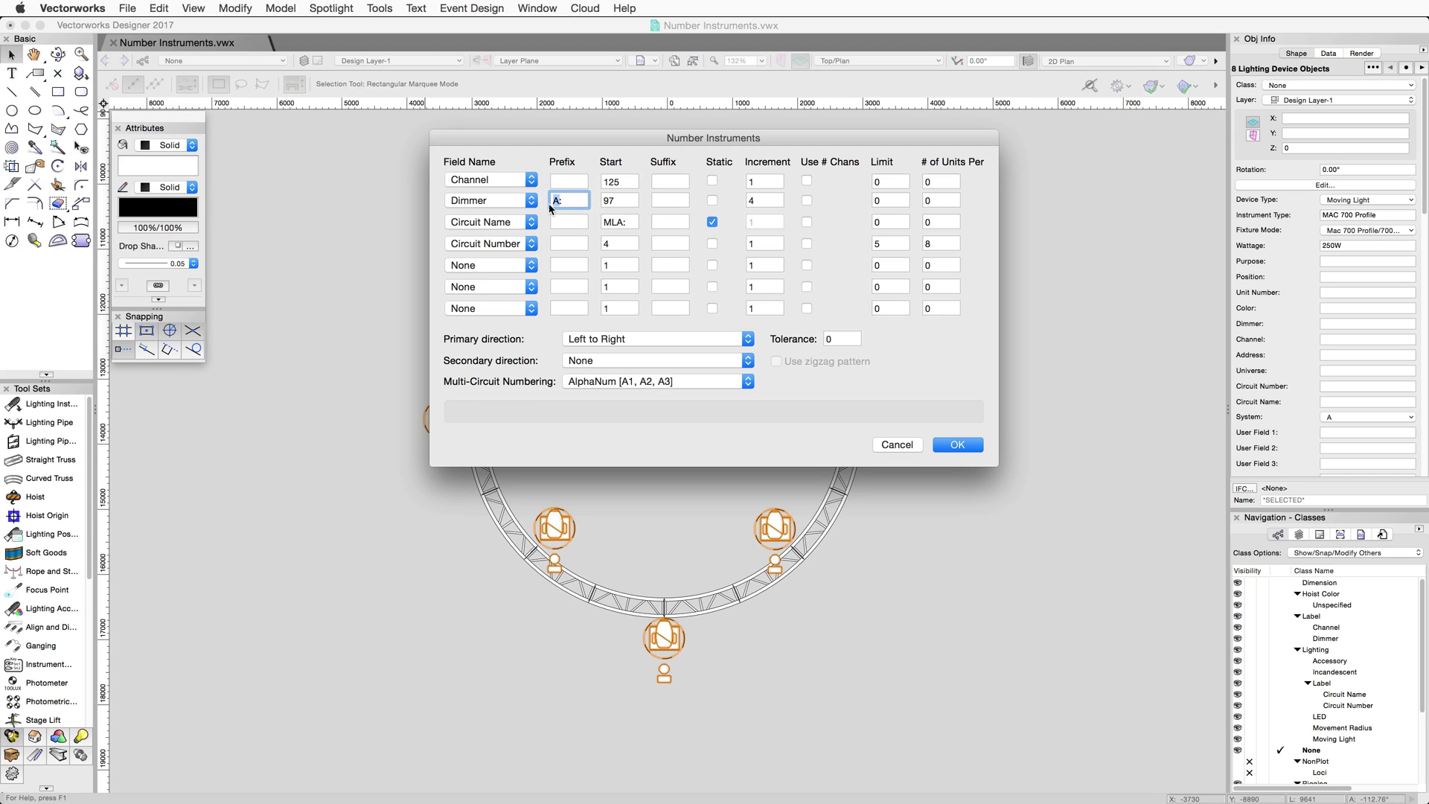
pyautogui.write('B:')
pyautogui.press('Tab')
pyautogui.write('1')
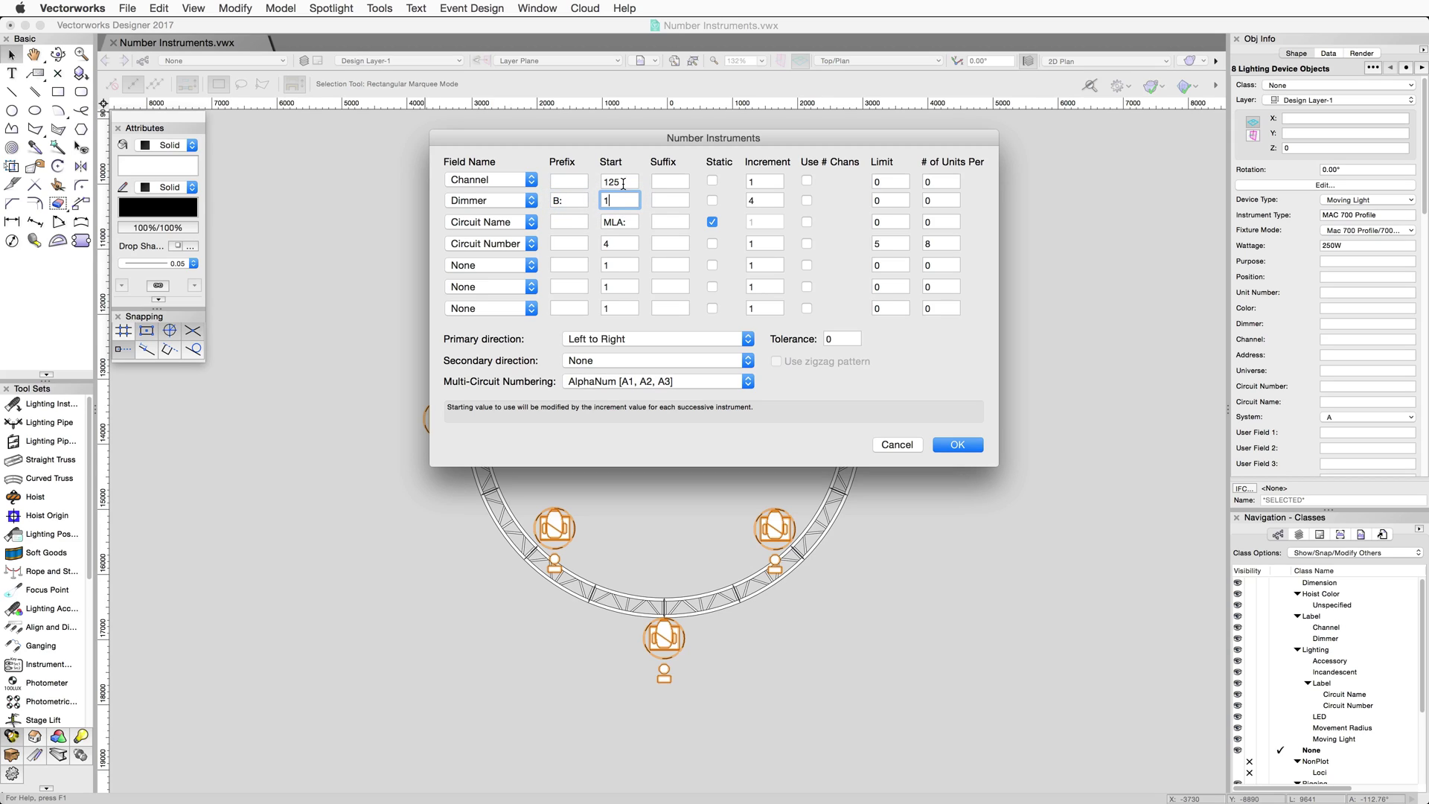
pyautogui.moveTo(624, 183); pyautogui.dragTo(584, 178)
pyautogui.write('201')
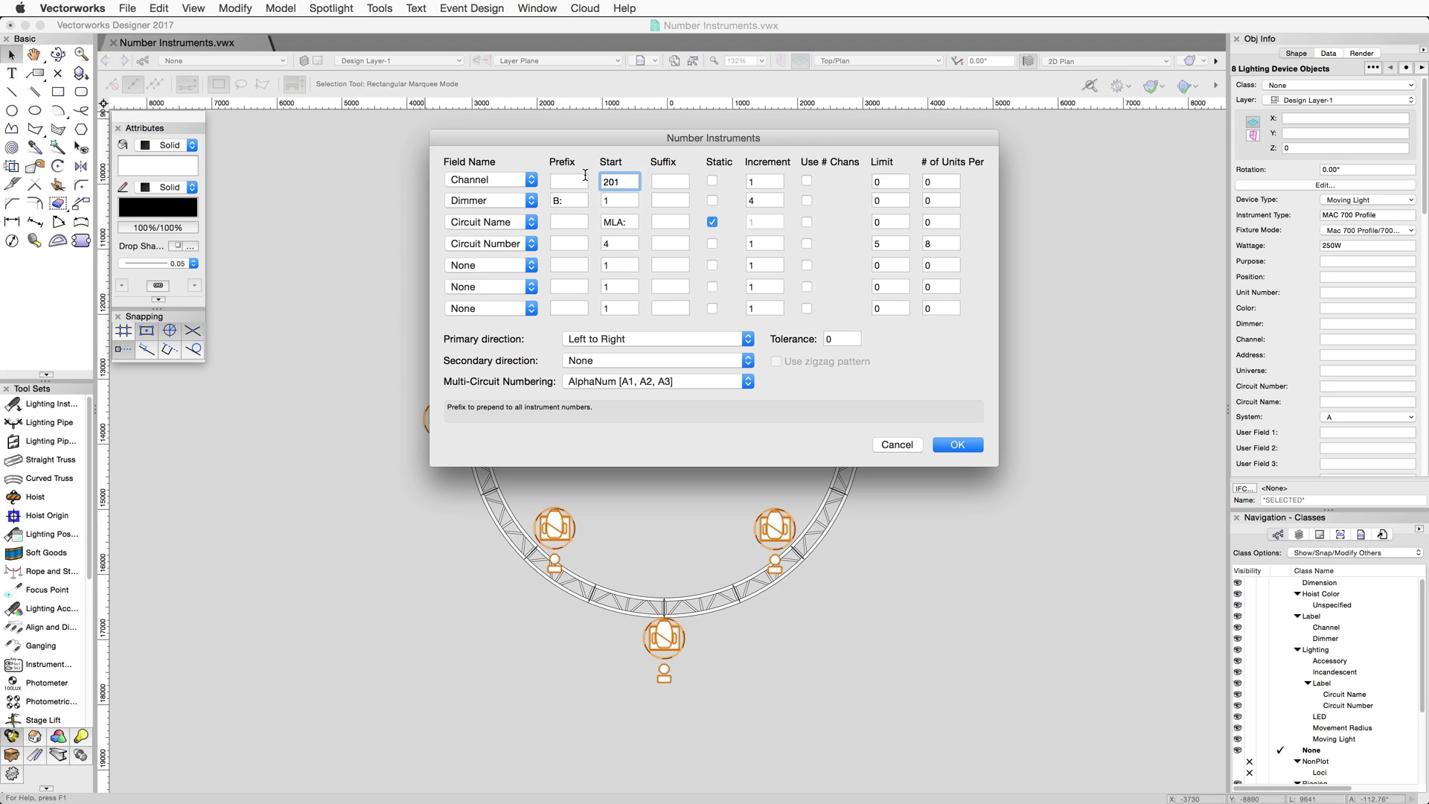
pyautogui.click(807, 201)
# Set Circuit Name start to MLB:, Circuit Number start 1, and 0 units per circuit.
pyautogui.click(622, 222)
pyautogui.press('BackSpace')
pyautogui.write('B')
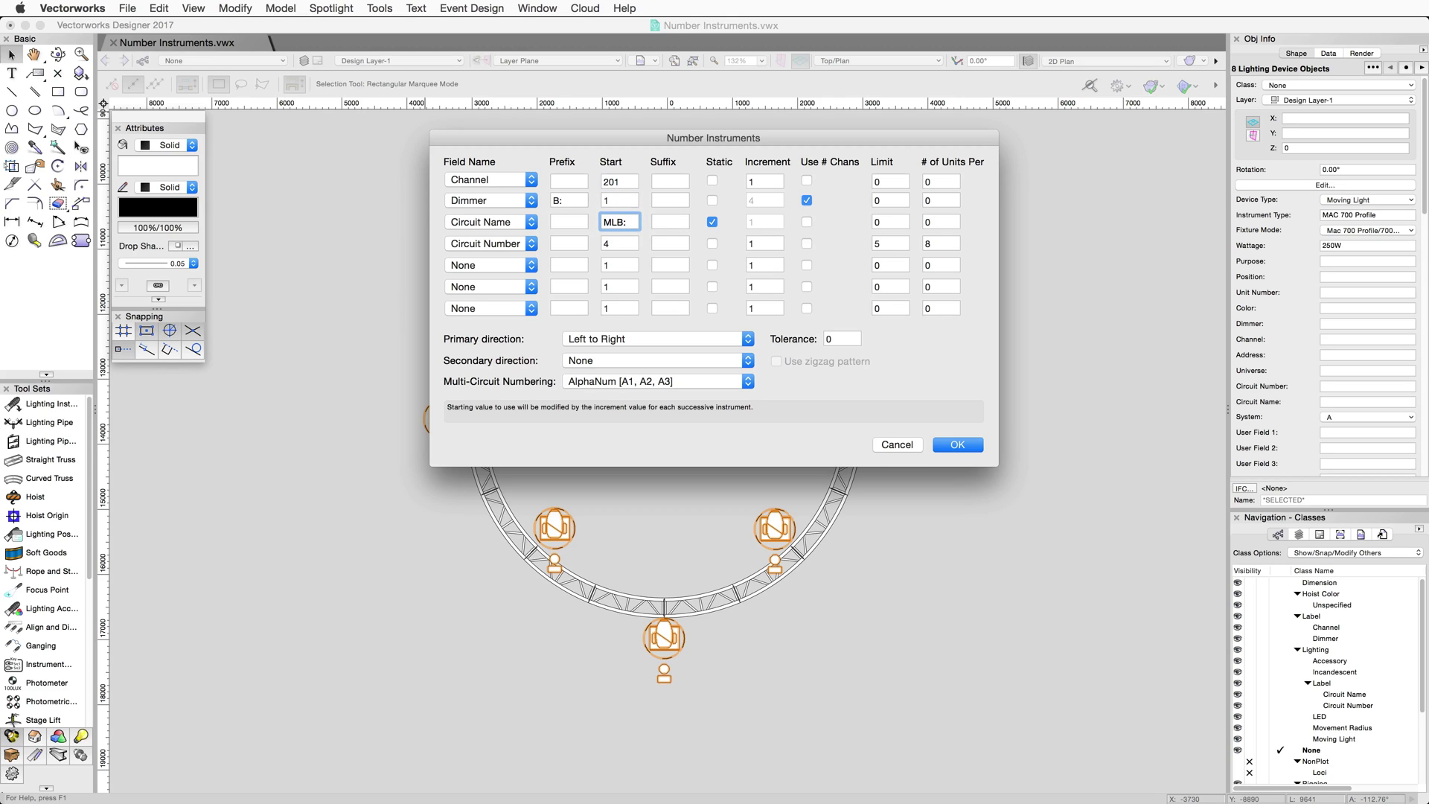
pyautogui.press('Tab')
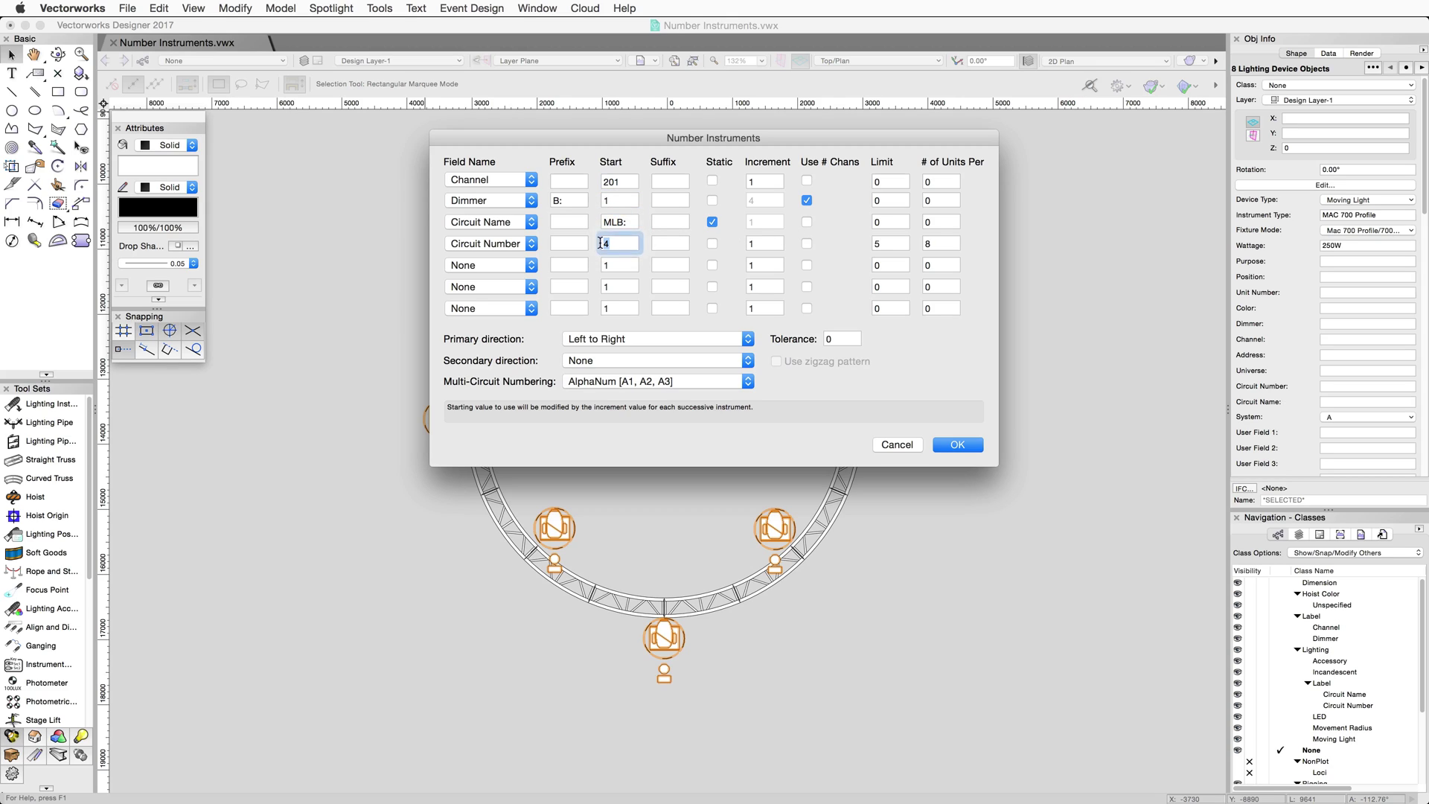
pyautogui.write('1')
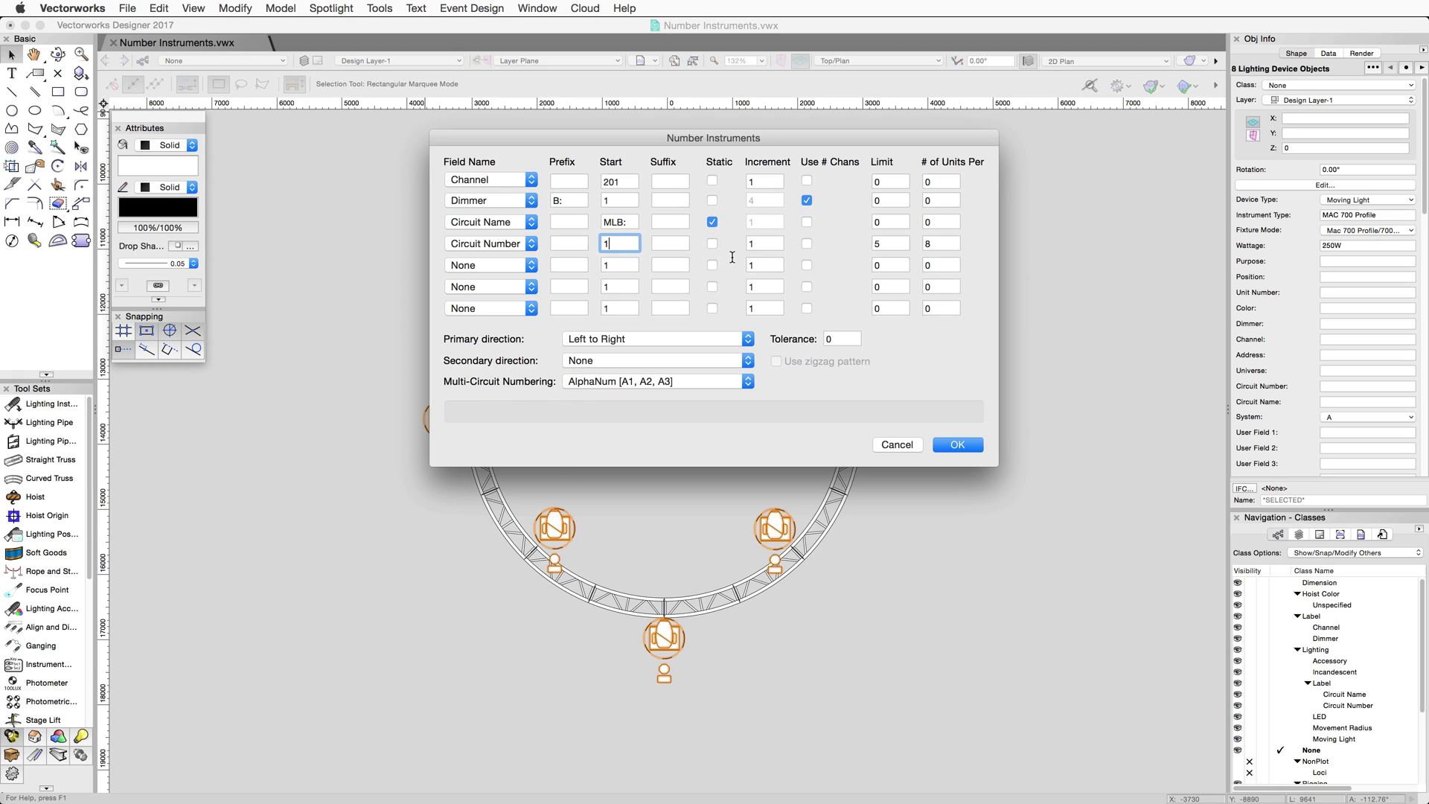
pyautogui.doubleClick(924, 244)
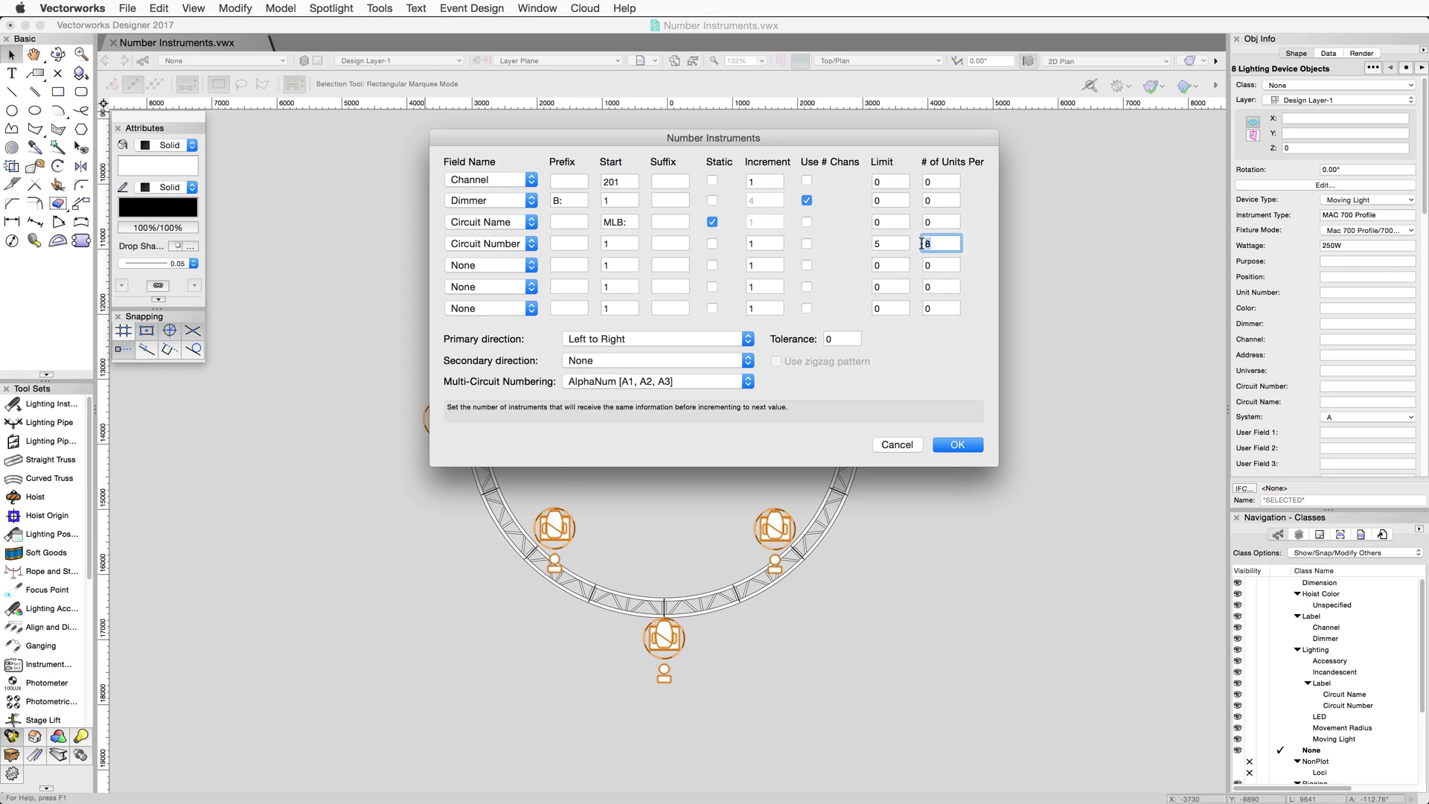
pyautogui.write('0')
# Set primary direction Clockwise and secondary Outside to Inside, then accept the settings.
pyautogui.click(748, 337)
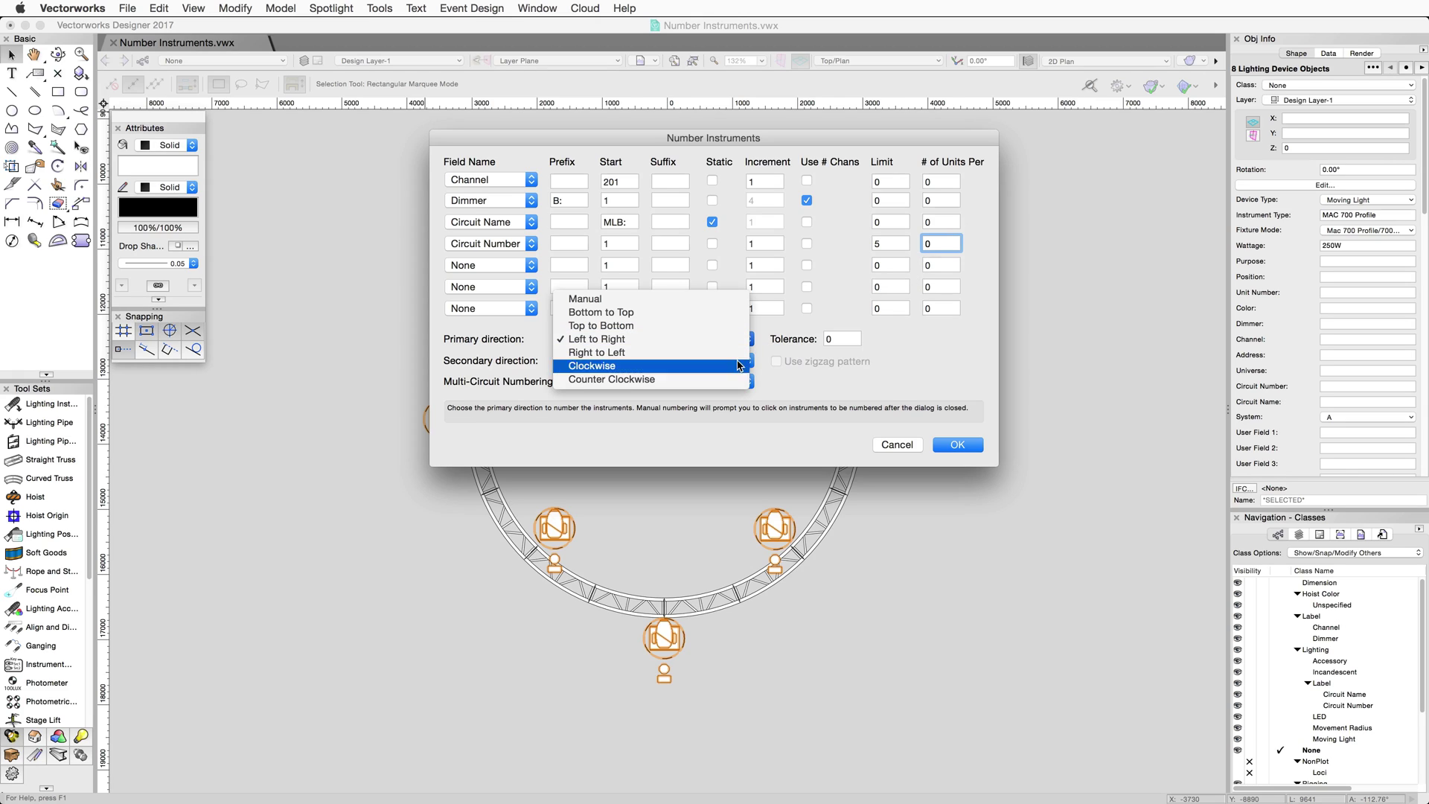
pyautogui.click(739, 365)
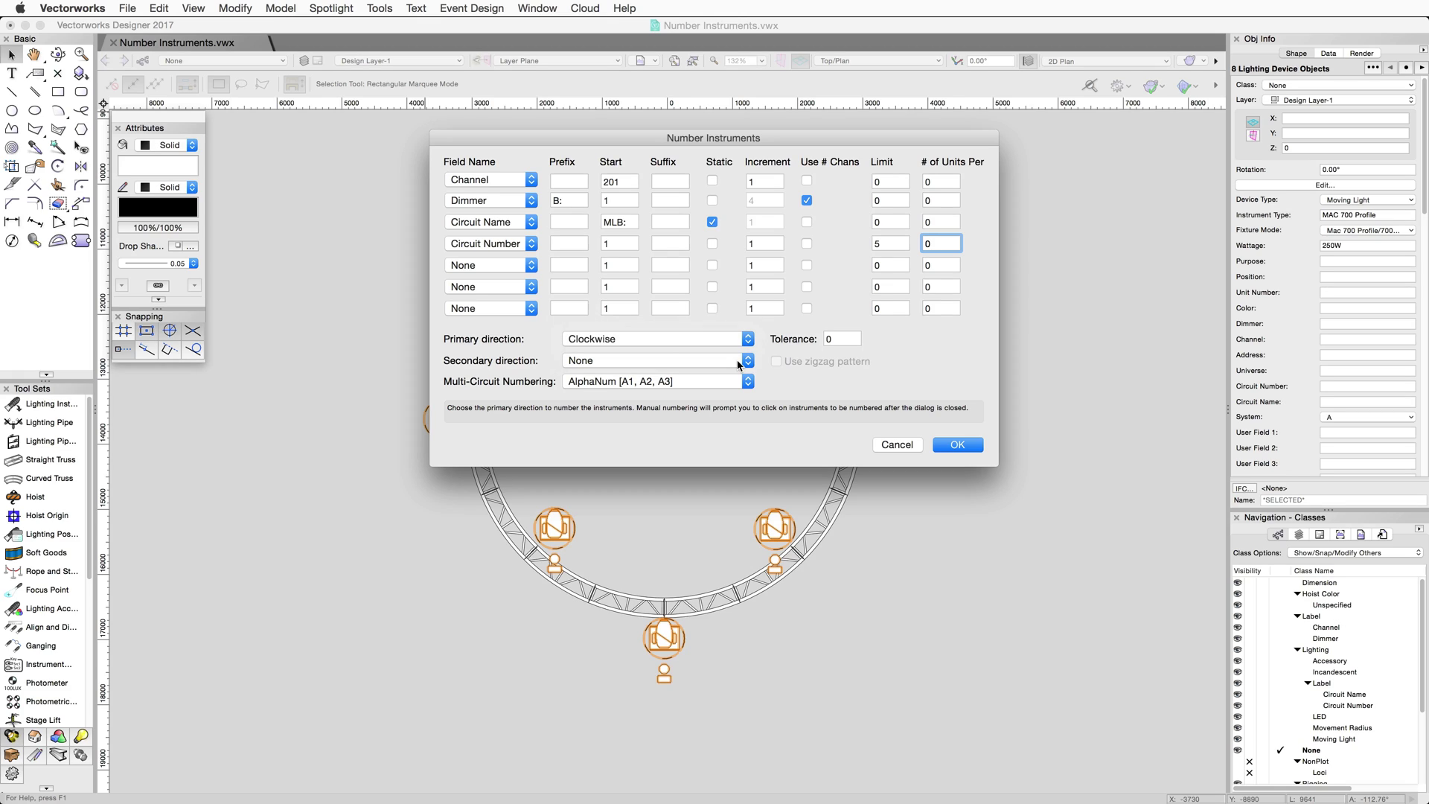
pyautogui.click(745, 362)
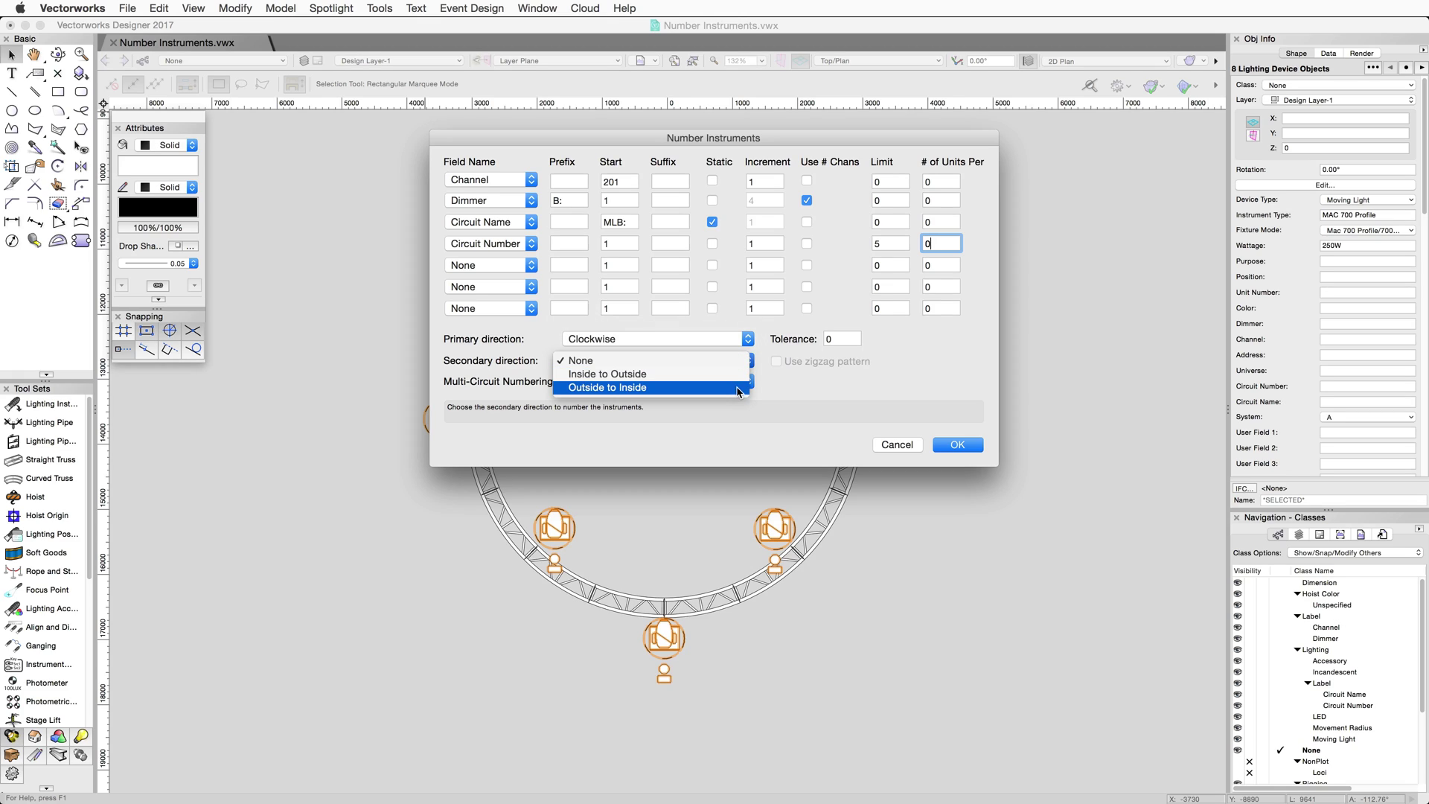
pyautogui.click(735, 387)
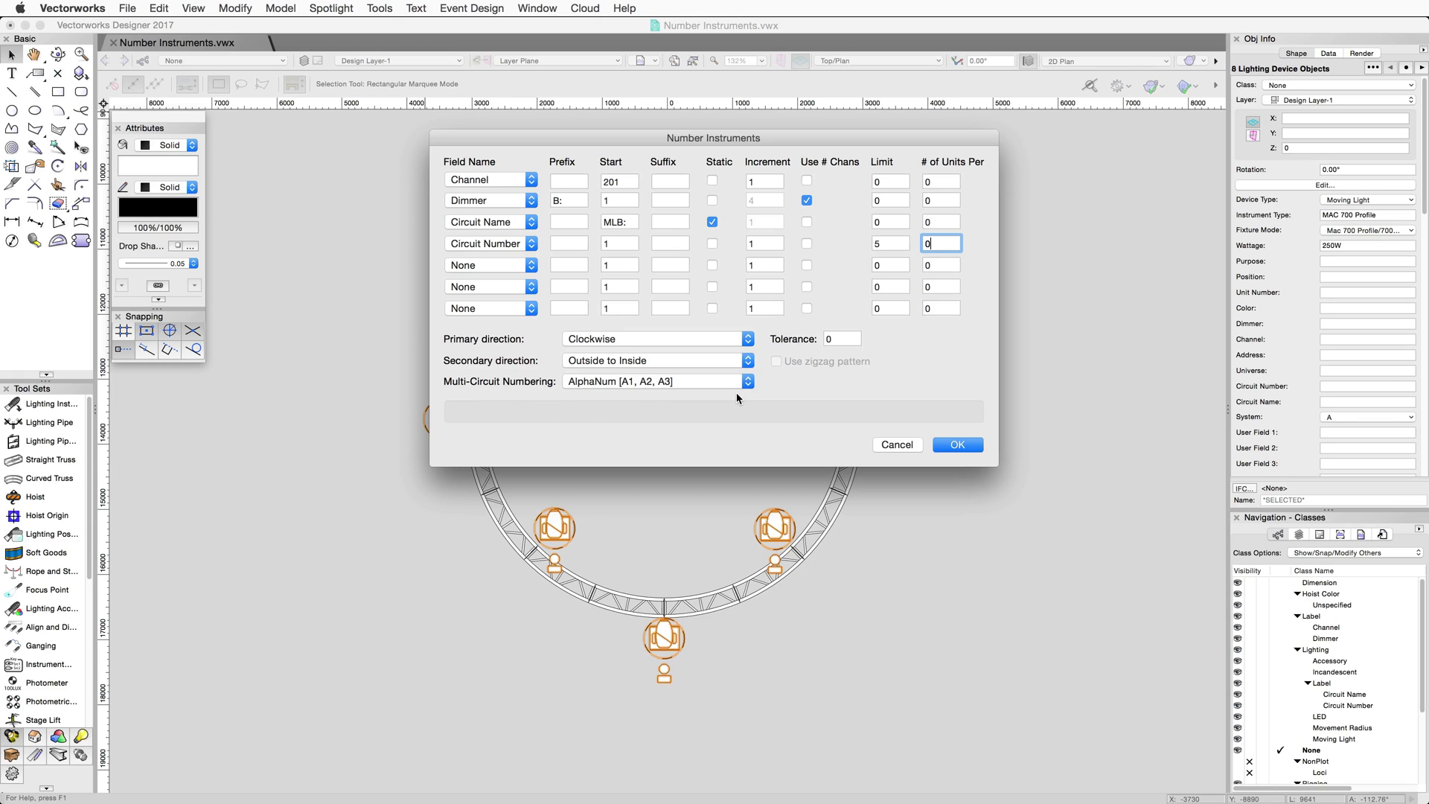
pyautogui.click(960, 445)
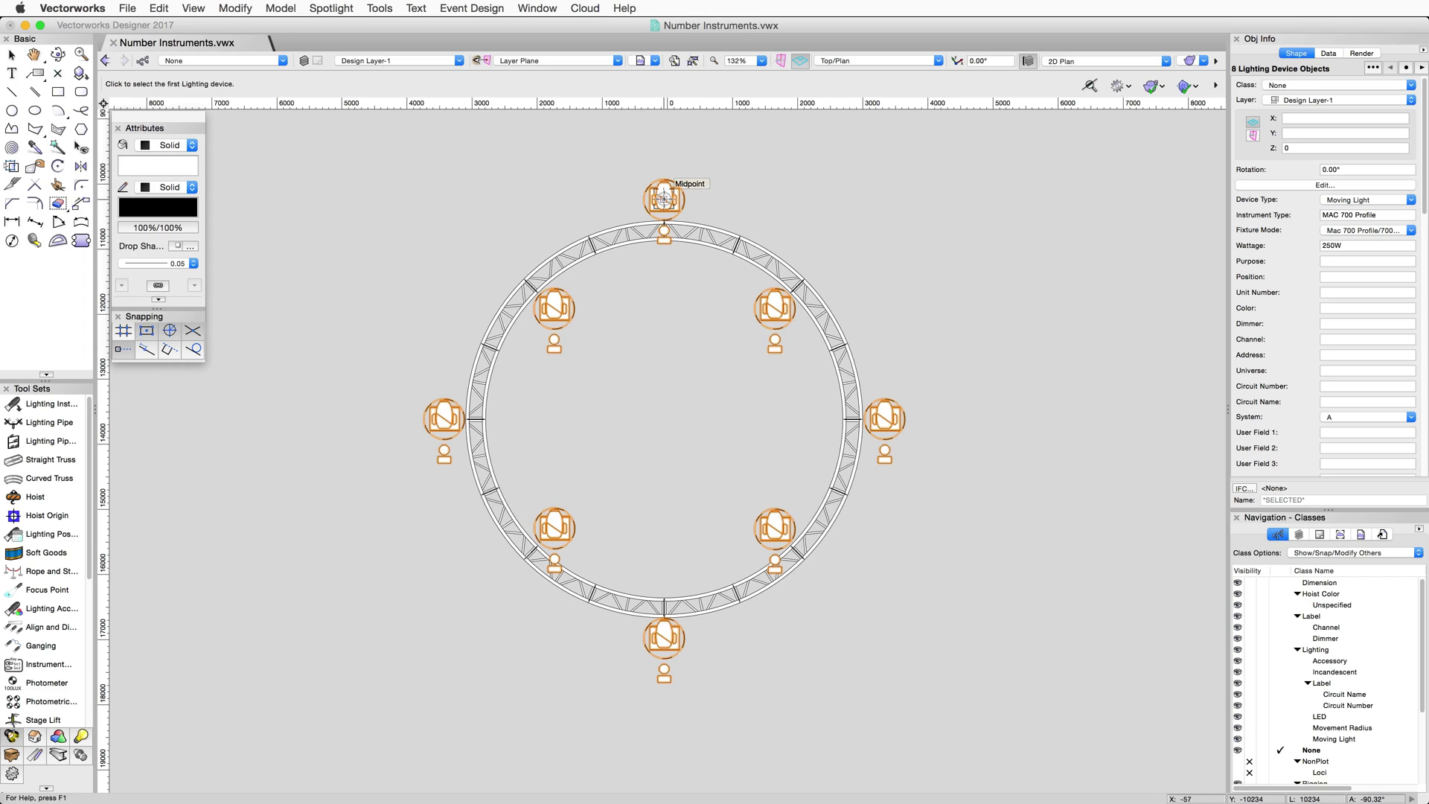
# Pick the top lighting device on the circular truss as the first fixture to number.
pyautogui.click(663, 198)
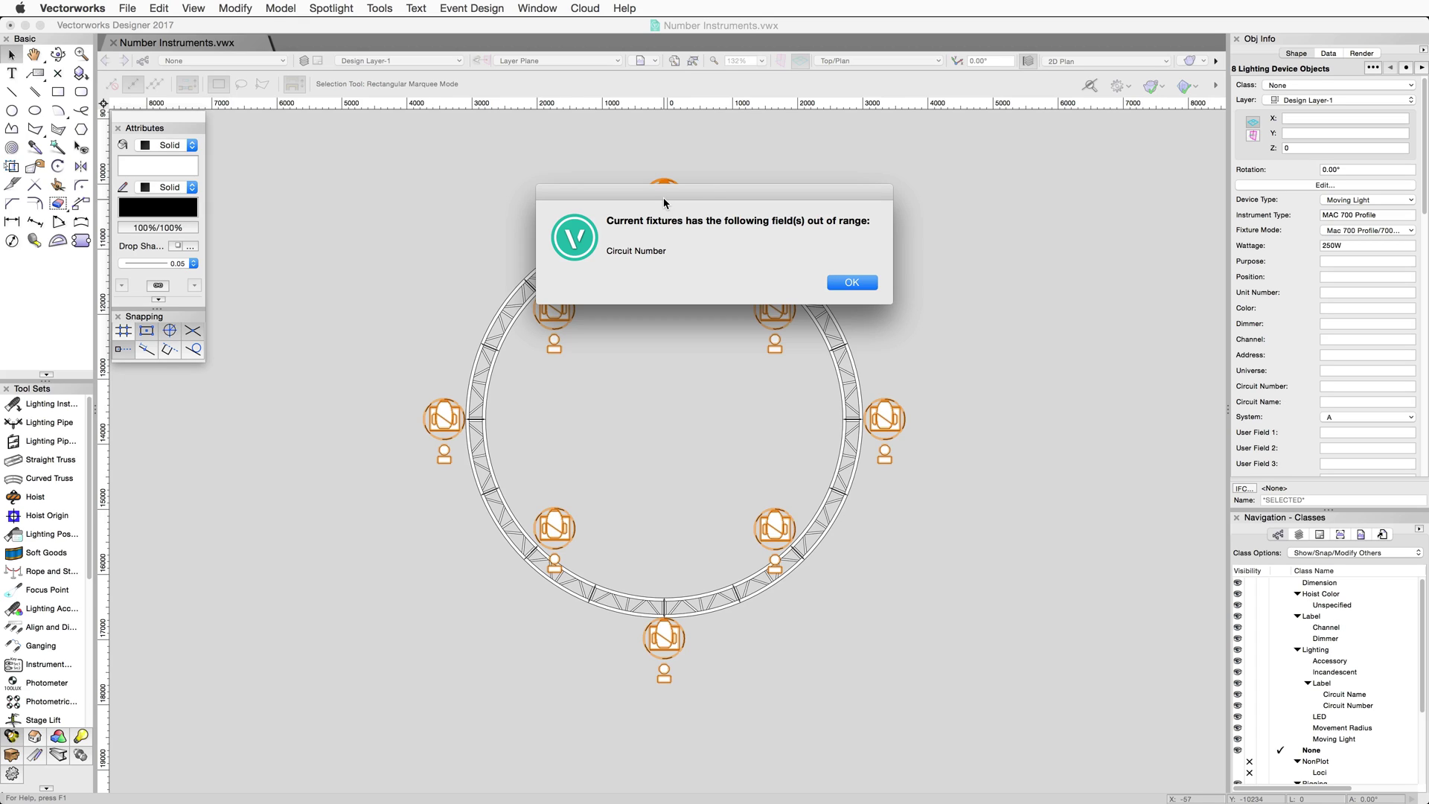
# Dismiss the out-of-range alert and change Circuit Name start to MLC: with Circuit Number start 1.
pyautogui.click(853, 283)
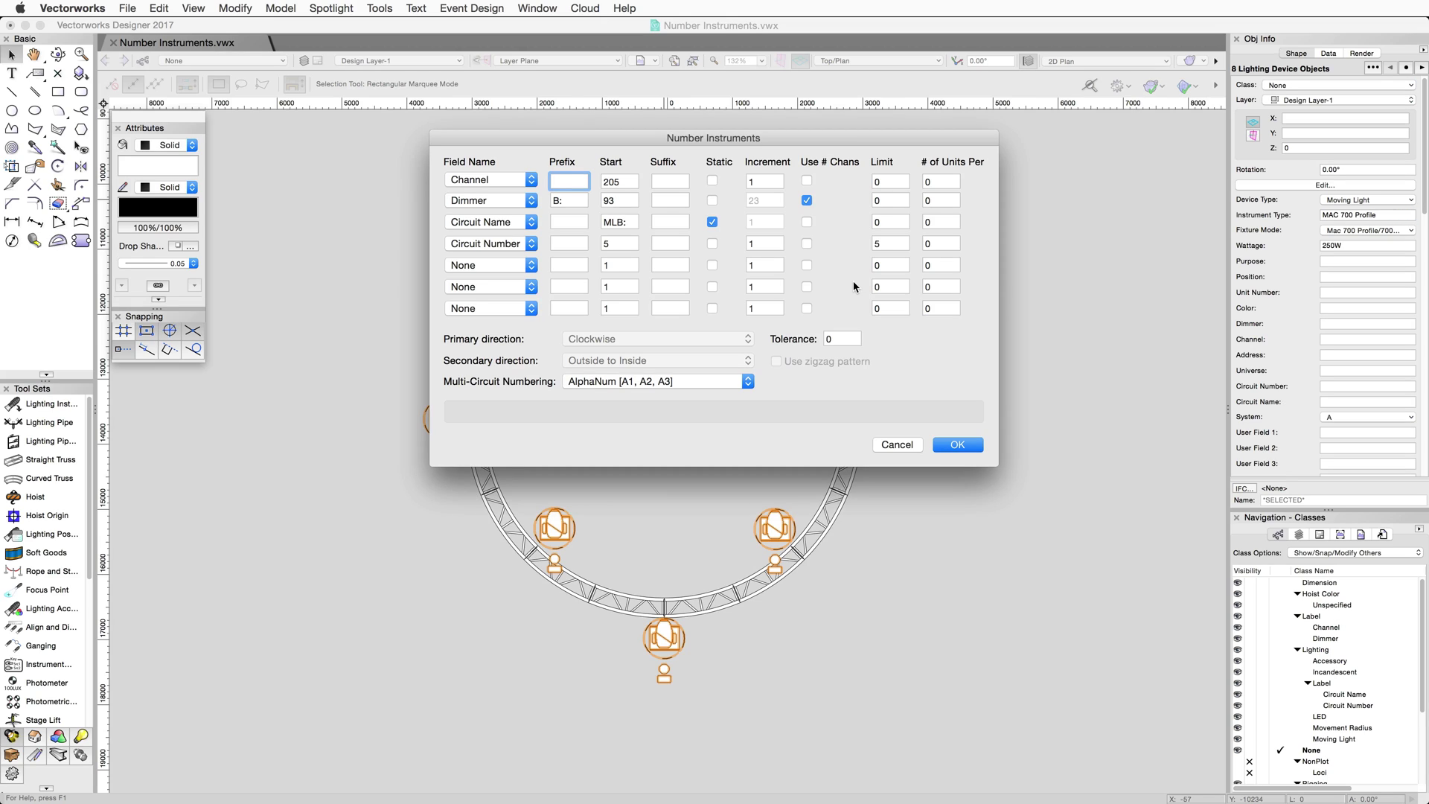
pyautogui.click(622, 222)
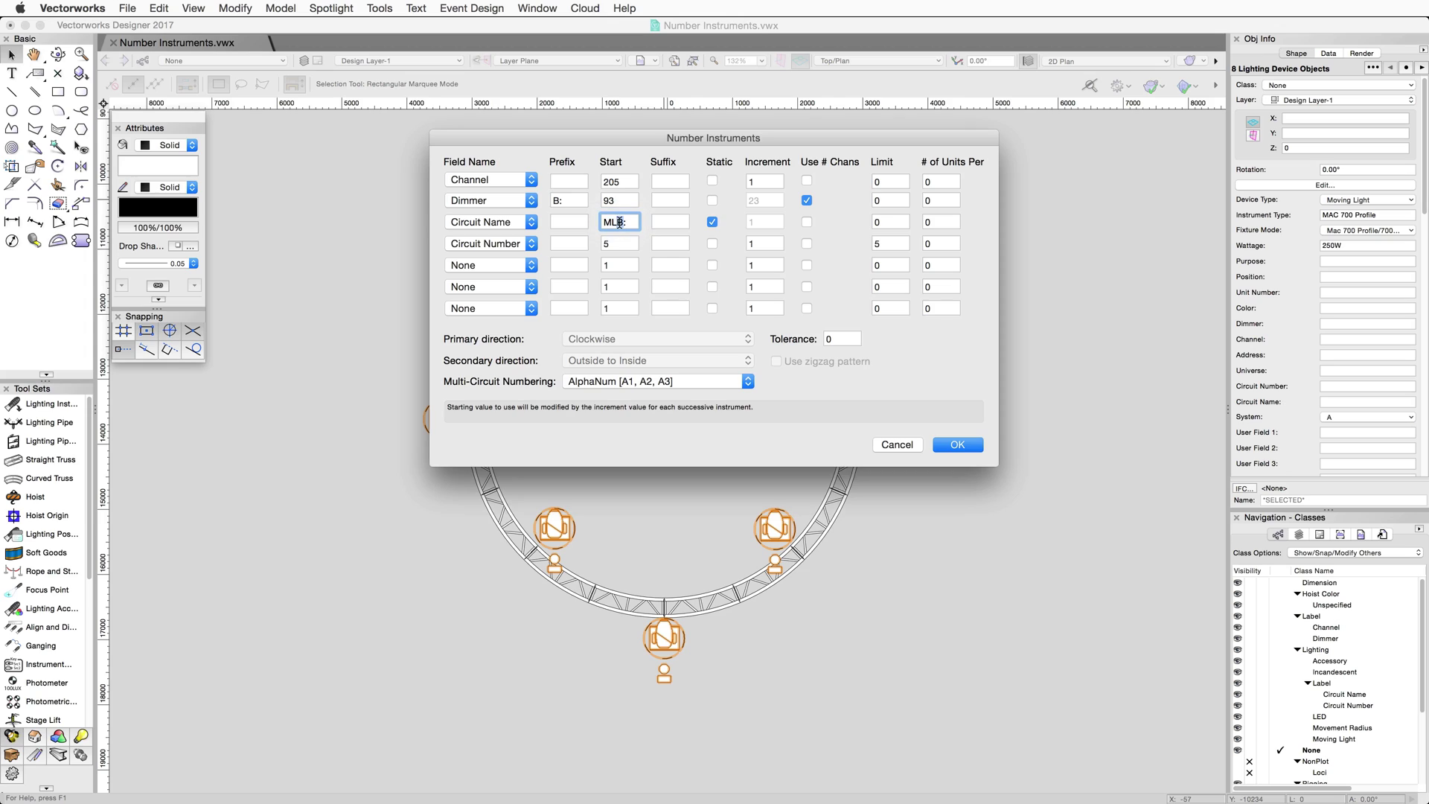
pyautogui.press('BackSpace')
pyautogui.write('C')
pyautogui.click(624, 243)
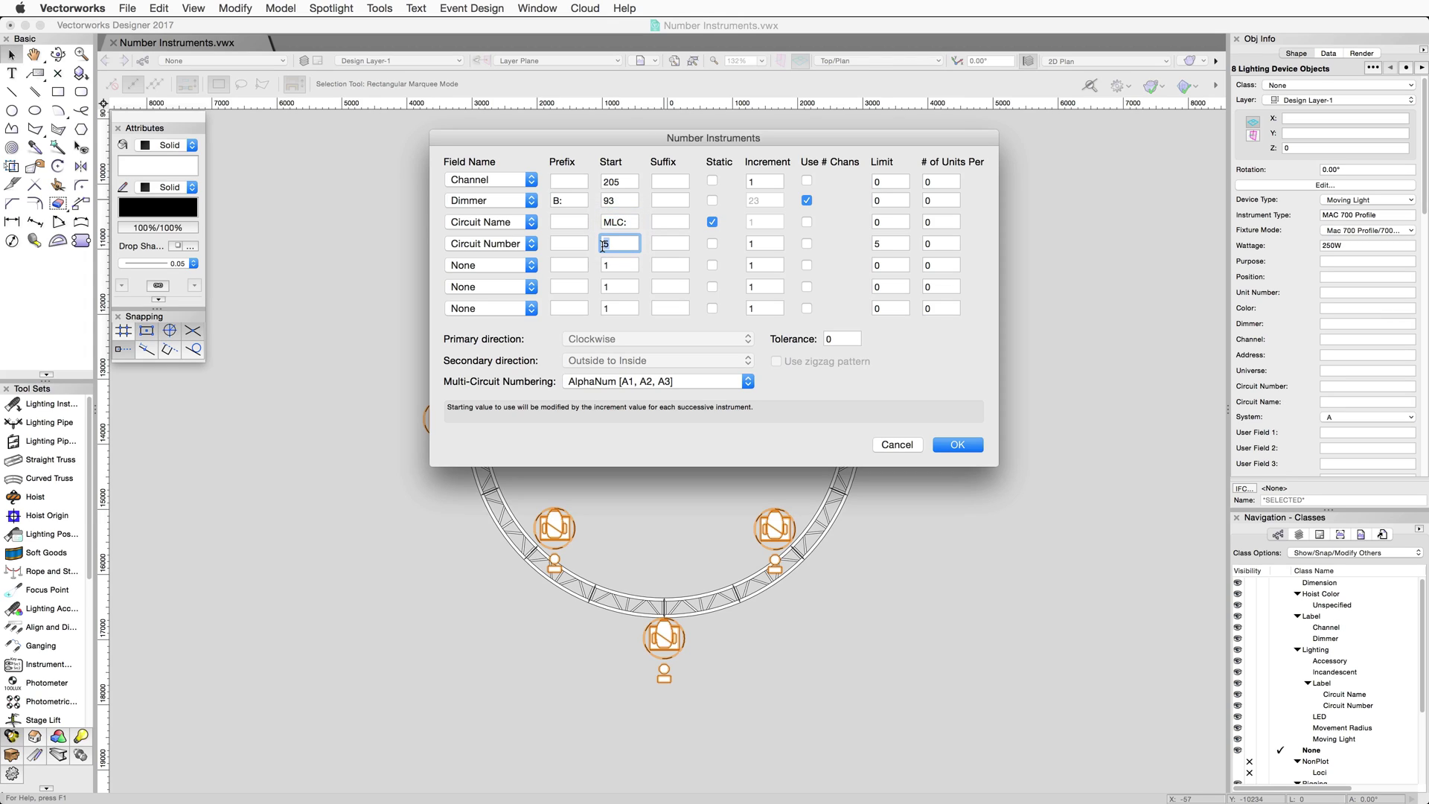
pyautogui.write('1')
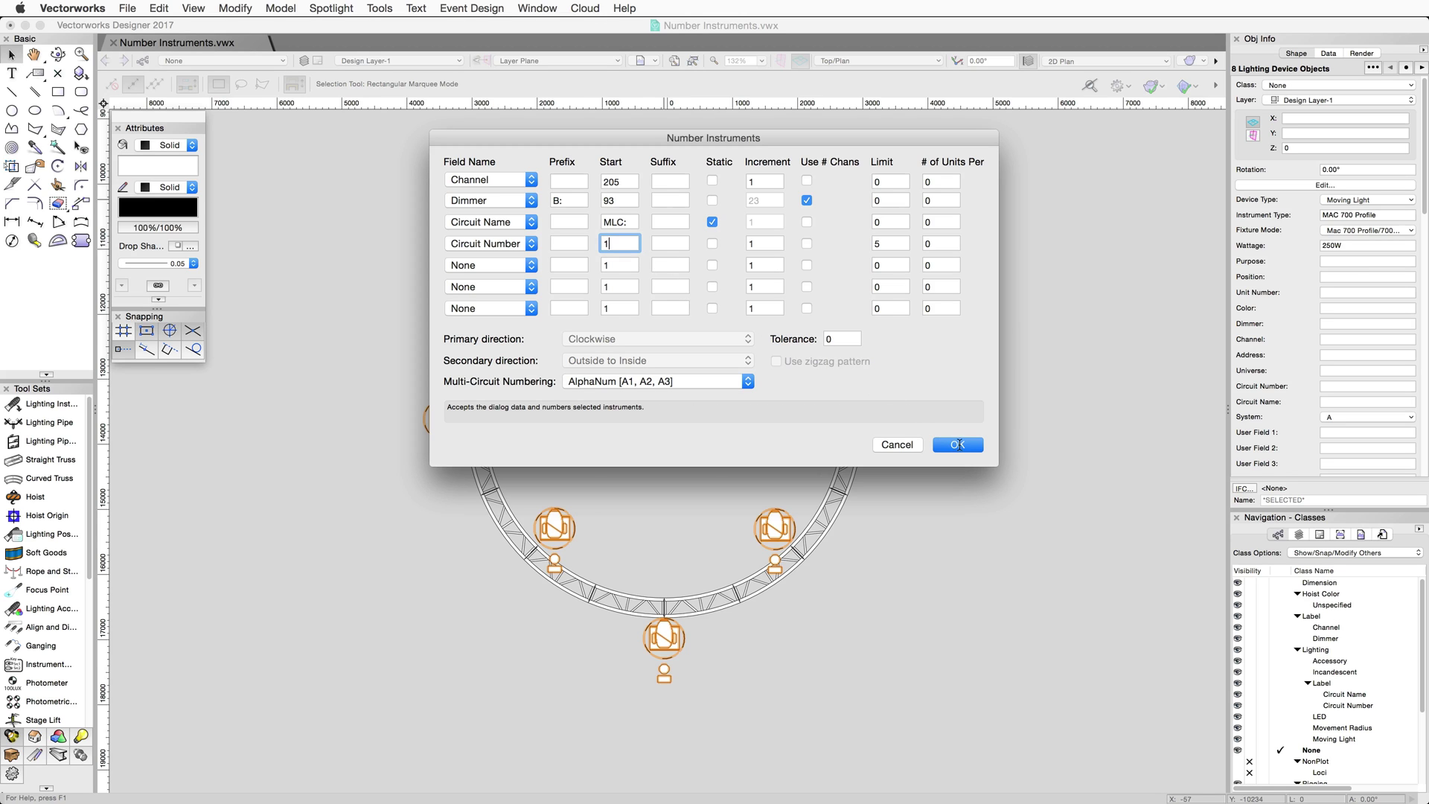